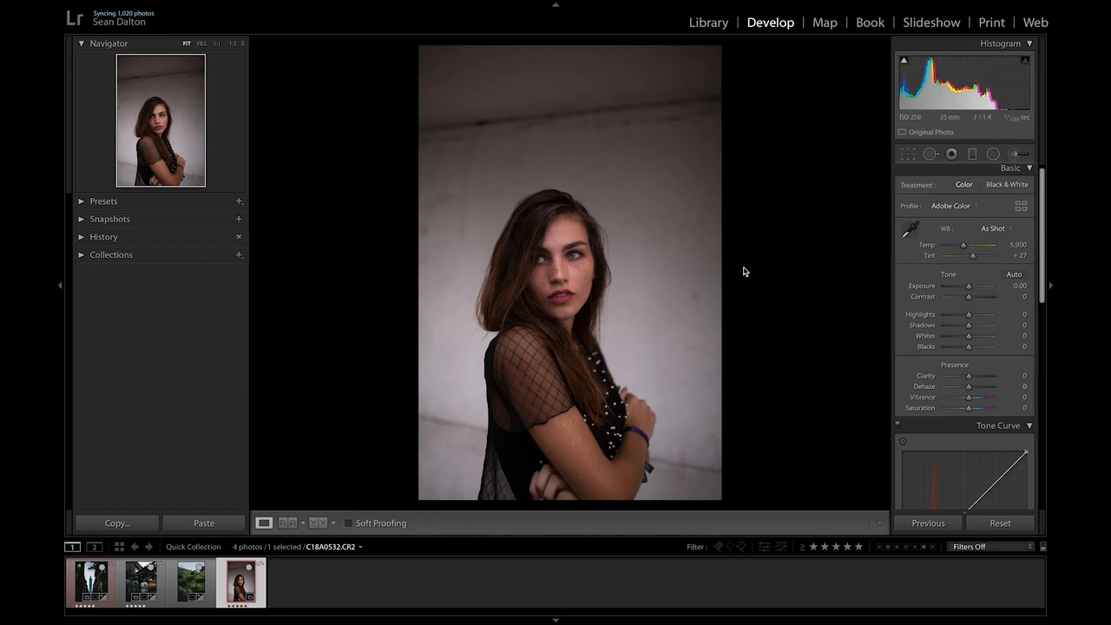
Adjust the basic tone: exposure +0.20, highlights +29, shadows +10, whites +20 and blacks -26.
{"action": "left_click_drag", "start_coordinate": [968, 286], "coordinate": [970, 289]}
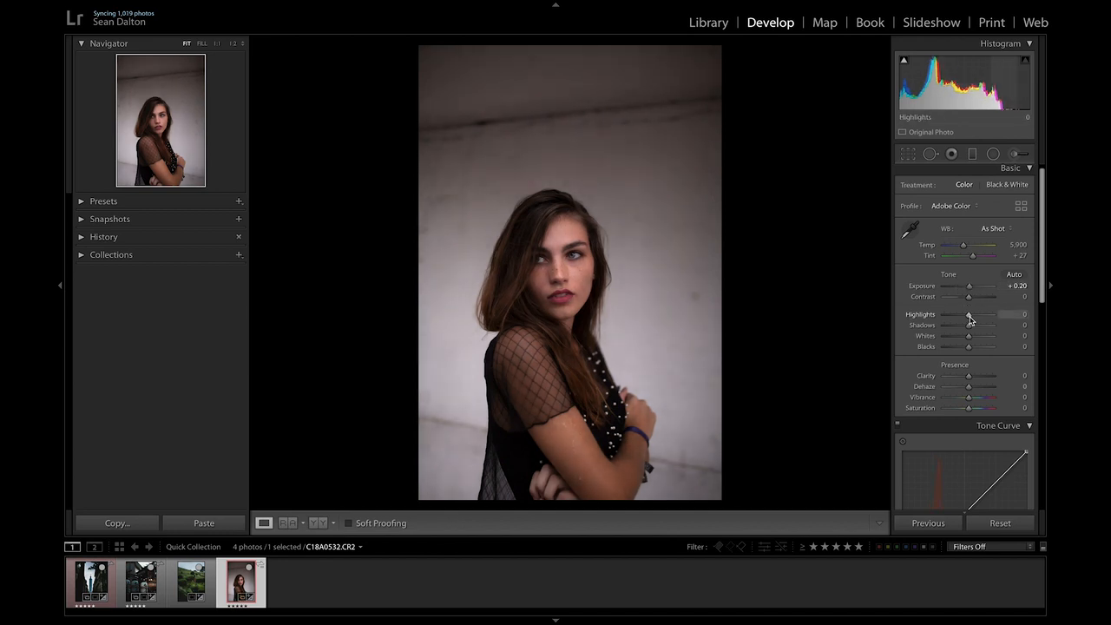
{"action": "left_click_drag", "start_coordinate": [969, 317], "coordinate": [976, 320]}
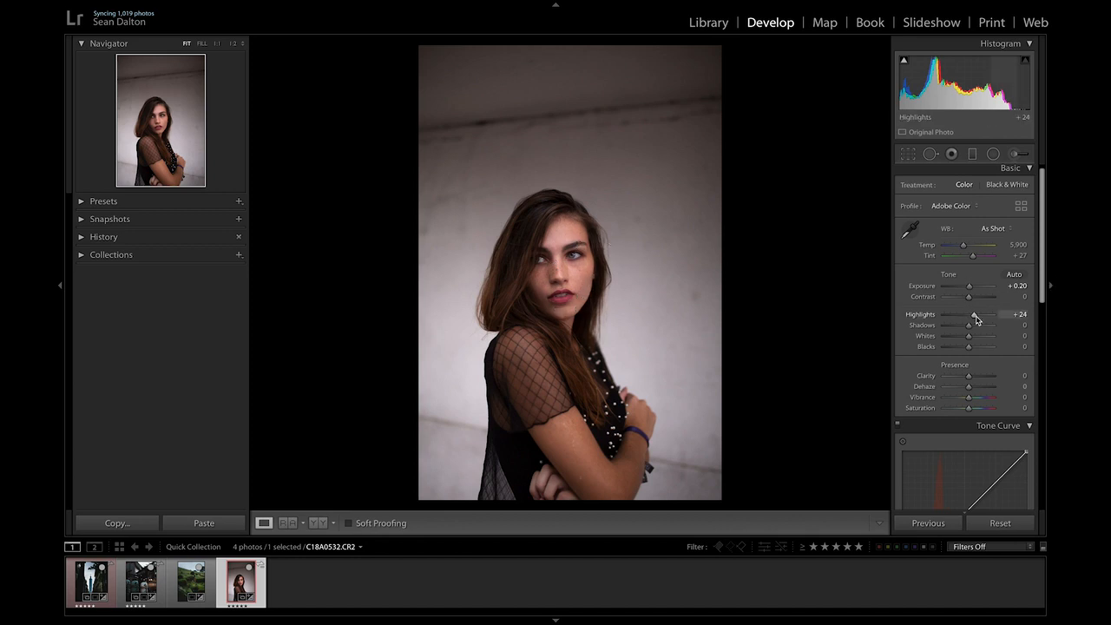
{"action": "mouse_move", "coordinate": [973, 316]}
{"action": "left_mouse_down"}
{"action": "mouse_move", "coordinate": [955, 318]}
{"action": "mouse_move", "coordinate": [977, 321]}
{"action": "left_mouse_up"}
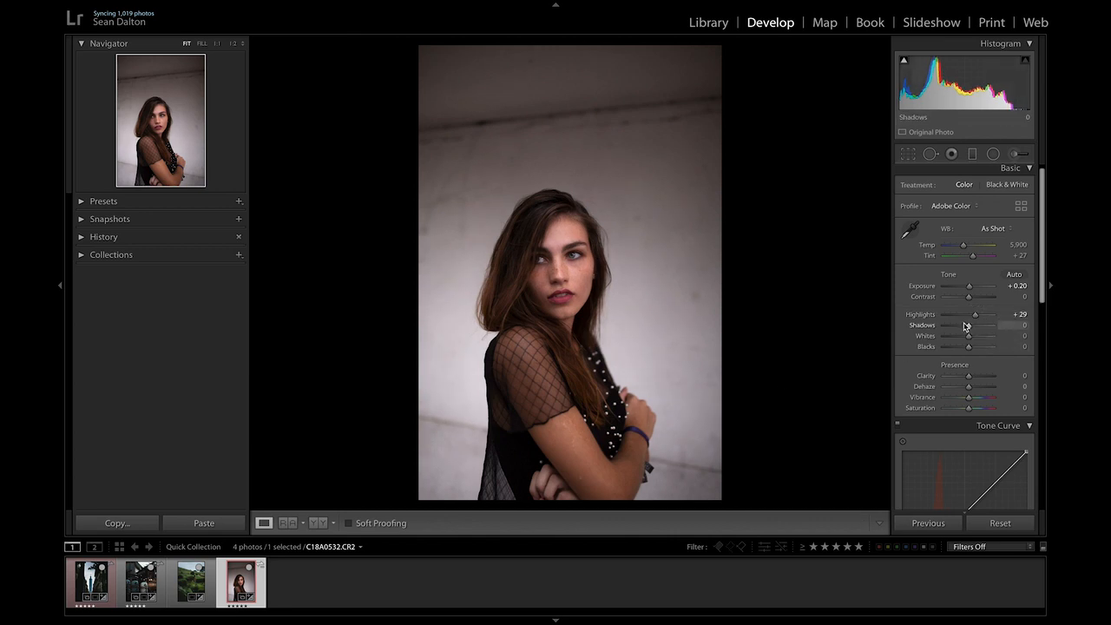
{"action": "mouse_move", "coordinate": [968, 330]}
{"action": "left_mouse_down"}
{"action": "mouse_move", "coordinate": [987, 340]}
{"action": "mouse_move", "coordinate": [961, 350]}
{"action": "left_mouse_up"}
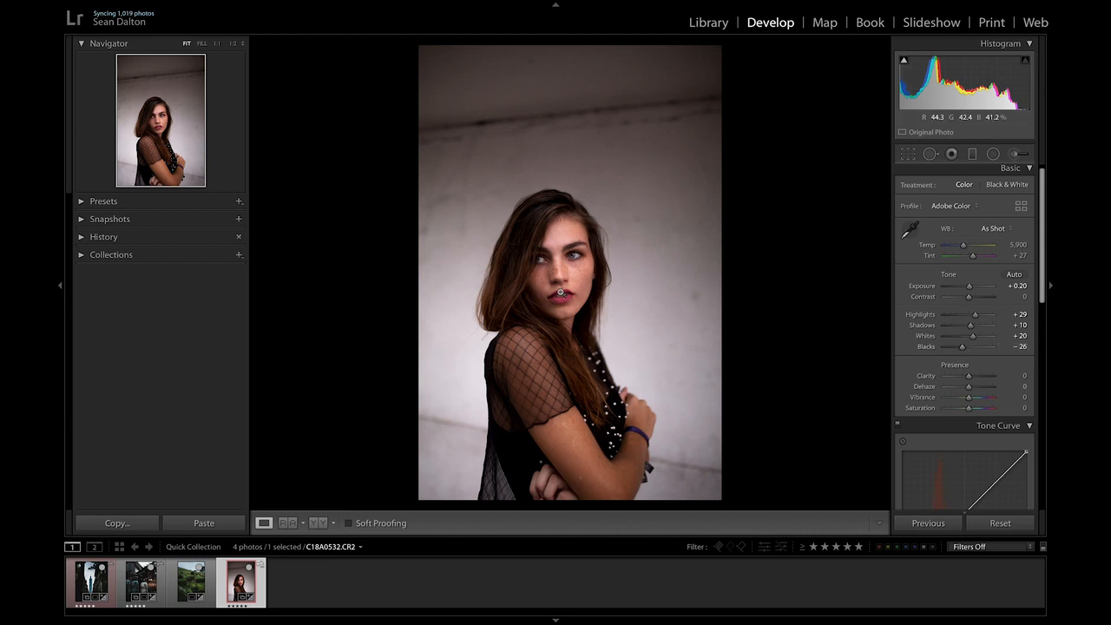
Lower the Vibrance to -14.
{"action": "scroll", "coordinate": [963, 286], "scroll_direction": "down", "scroll_amount": 3}
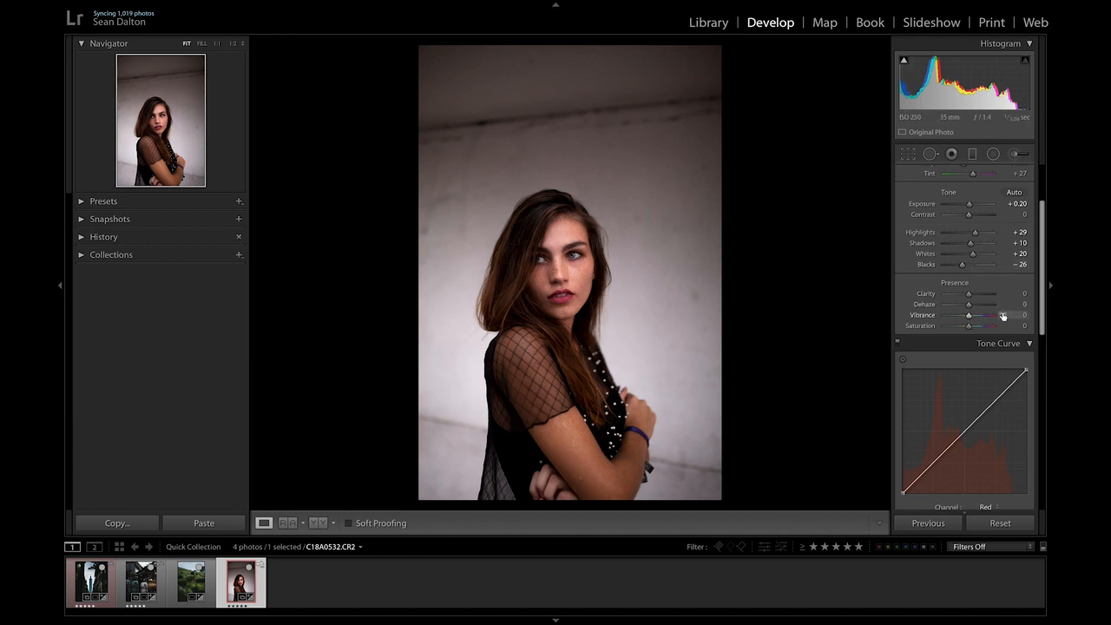
{"action": "scroll", "coordinate": [998, 316], "scroll_direction": "down", "scroll_amount": 1}
{"action": "scroll", "coordinate": [992, 287], "scroll_direction": "up", "scroll_amount": 1}
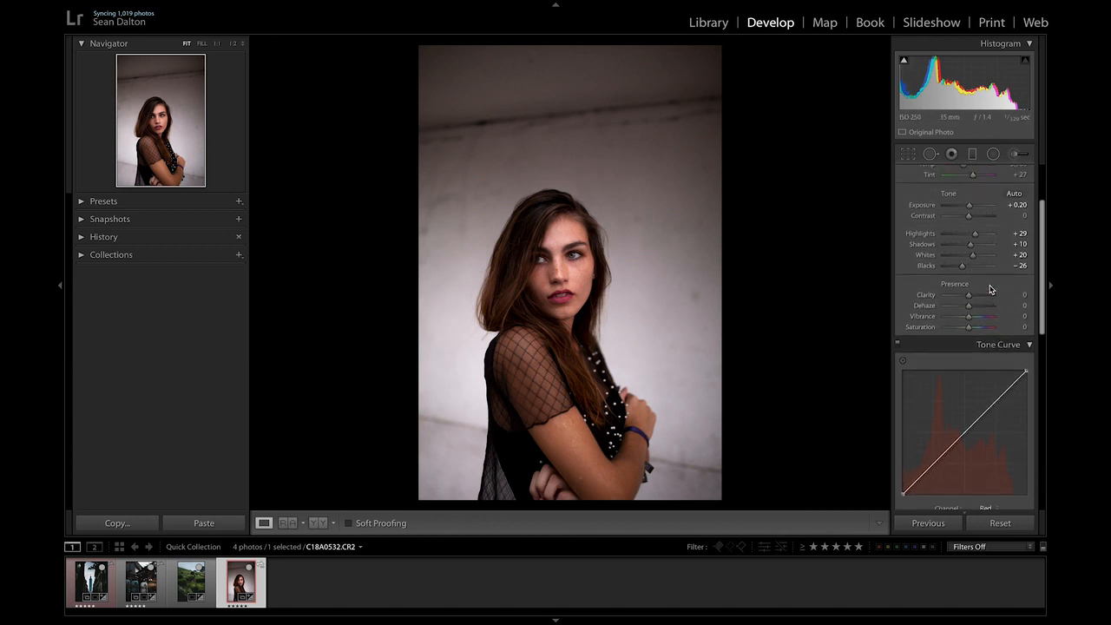
{"action": "left_click", "coordinate": [969, 320]}
{"action": "left_click_drag", "start_coordinate": [969, 321], "coordinate": [967, 321]}
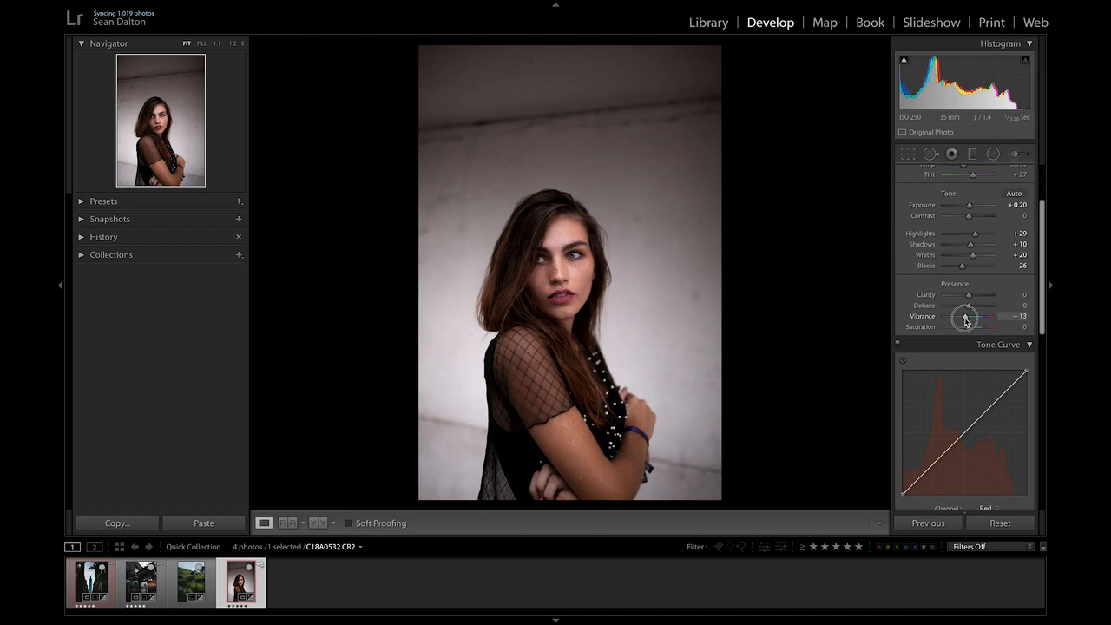
{"action": "left_click_drag", "start_coordinate": [966, 320], "coordinate": [966, 321]}
Switch the tone curve to the RGB channel and add three control points along the diagonal.
{"action": "scroll", "coordinate": [1017, 268], "scroll_direction": "down", "scroll_amount": 3}
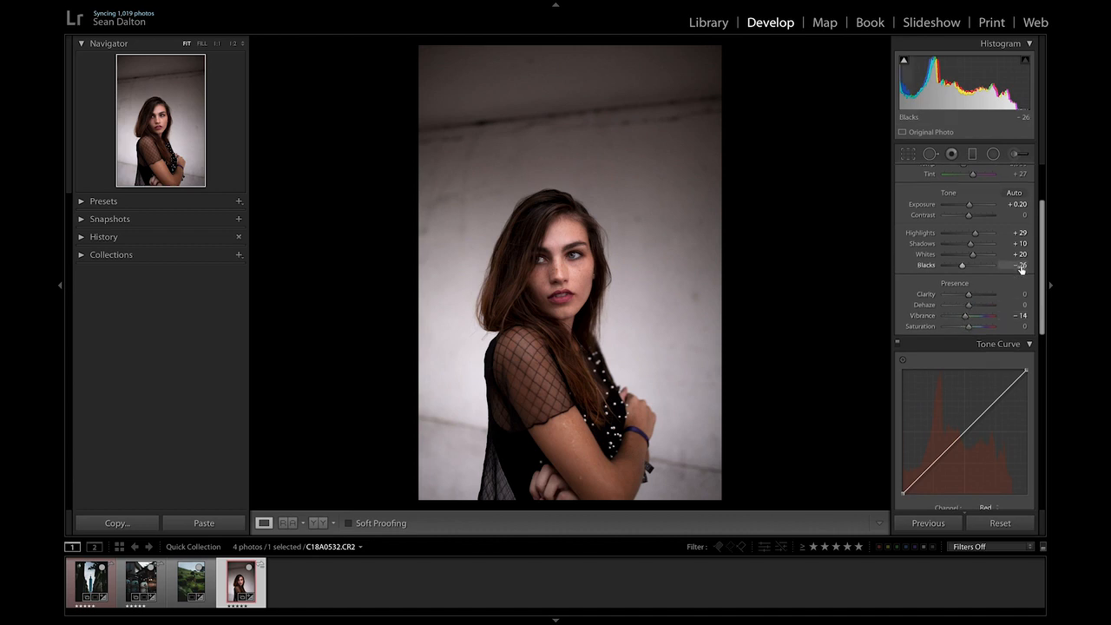
{"action": "scroll", "coordinate": [1024, 261], "scroll_direction": "down", "scroll_amount": 4}
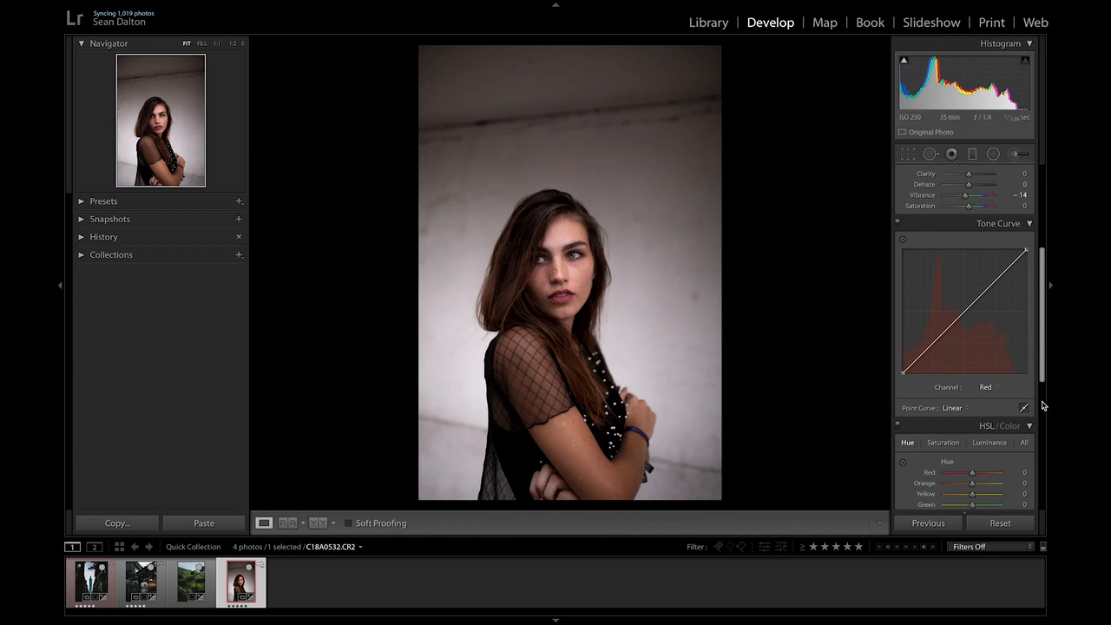
{"action": "left_click", "coordinate": [988, 388]}
{"action": "left_click", "coordinate": [983, 376]}
{"action": "left_click", "coordinate": [933, 343]}
{"action": "left_click", "coordinate": [966, 311]}
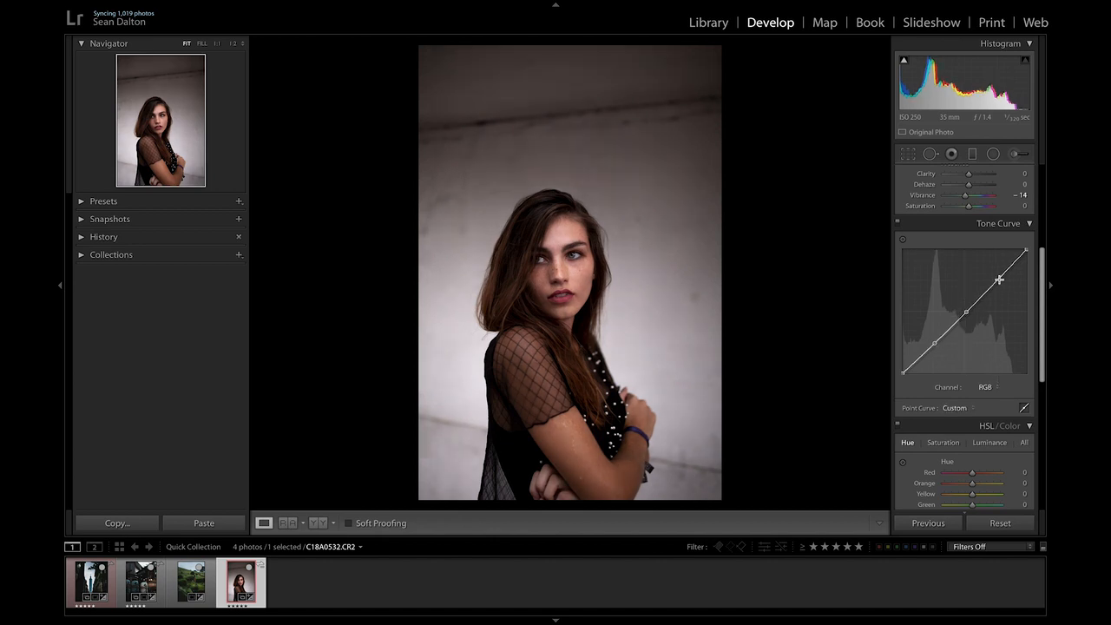
{"action": "left_click", "coordinate": [999, 279]}
Raise the tone curve's black point and pull its white point down to fade shadows and highlights.
{"action": "left_click_drag", "start_coordinate": [936, 342], "coordinate": [901, 359]}
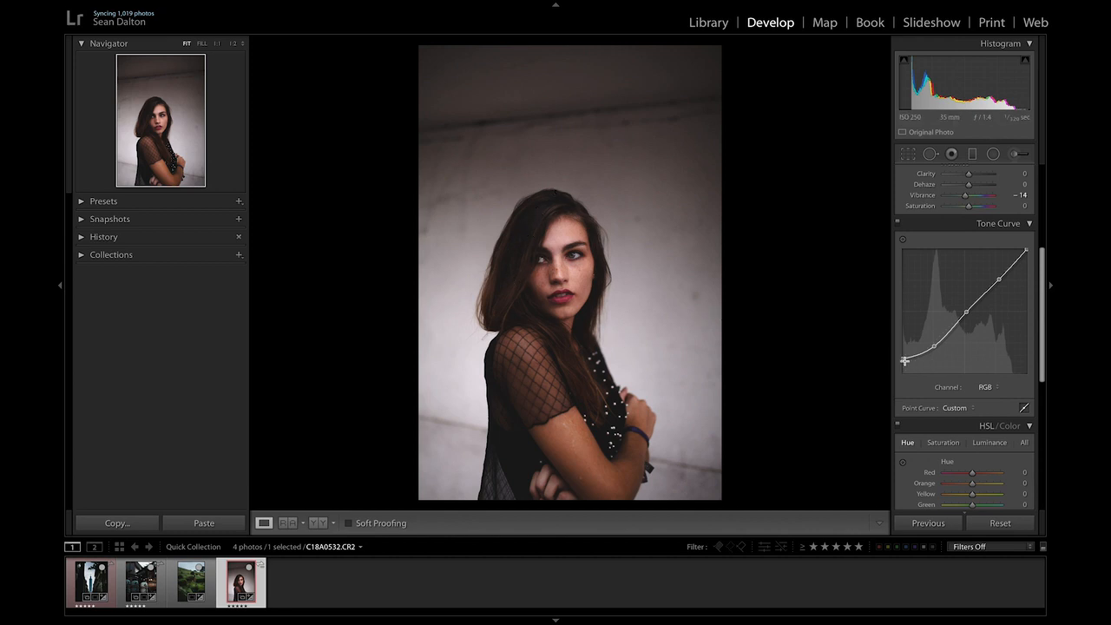
{"action": "left_click_drag", "start_coordinate": [904, 361], "coordinate": [902, 359]}
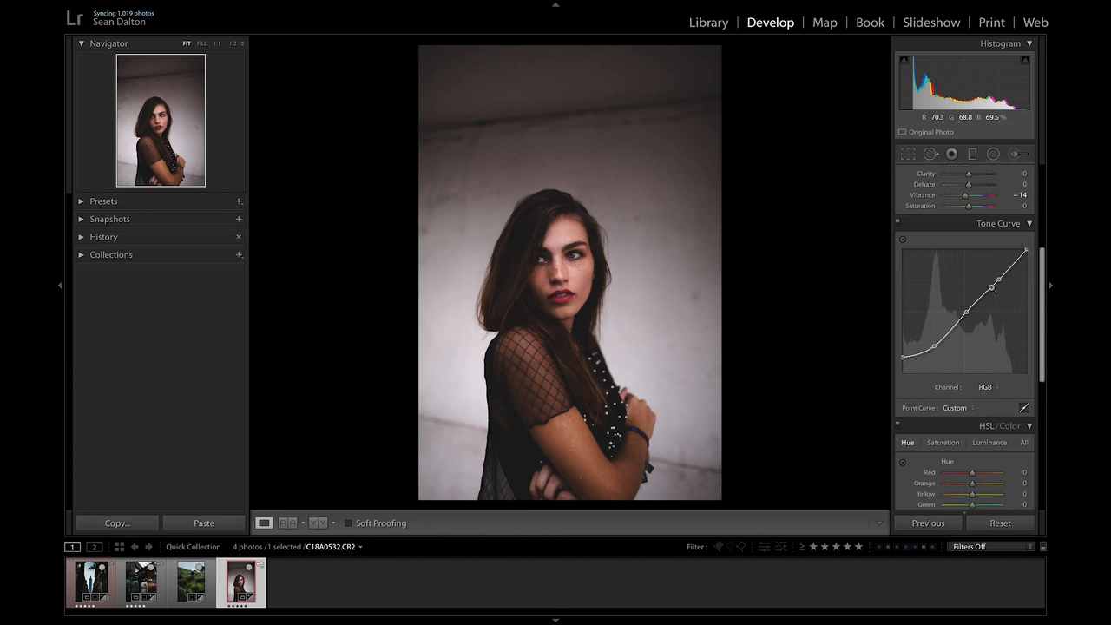
{"action": "mouse_move", "coordinate": [1027, 251]}
{"action": "left_mouse_down"}
{"action": "mouse_move", "coordinate": [1029, 270]}
{"action": "mouse_move", "coordinate": [1035, 254]}
{"action": "left_mouse_up"}
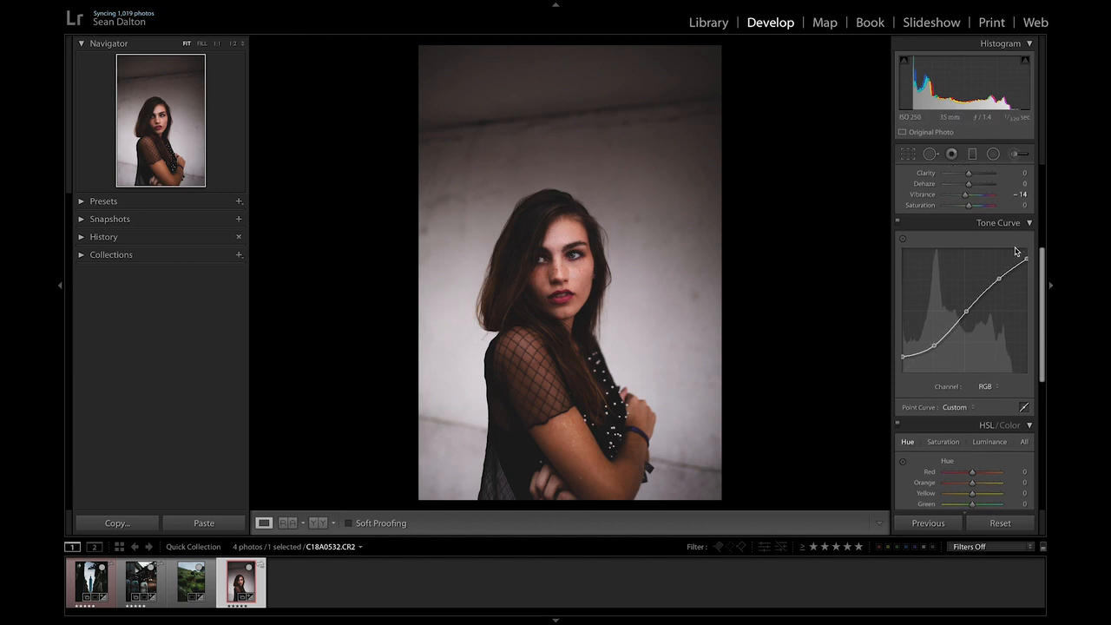
Set exposure to +0.35, highlights to +19 and whites to +7.
{"action": "scroll", "coordinate": [1016, 252], "scroll_direction": "up", "scroll_amount": 5}
{"action": "left_click", "coordinate": [974, 247]}
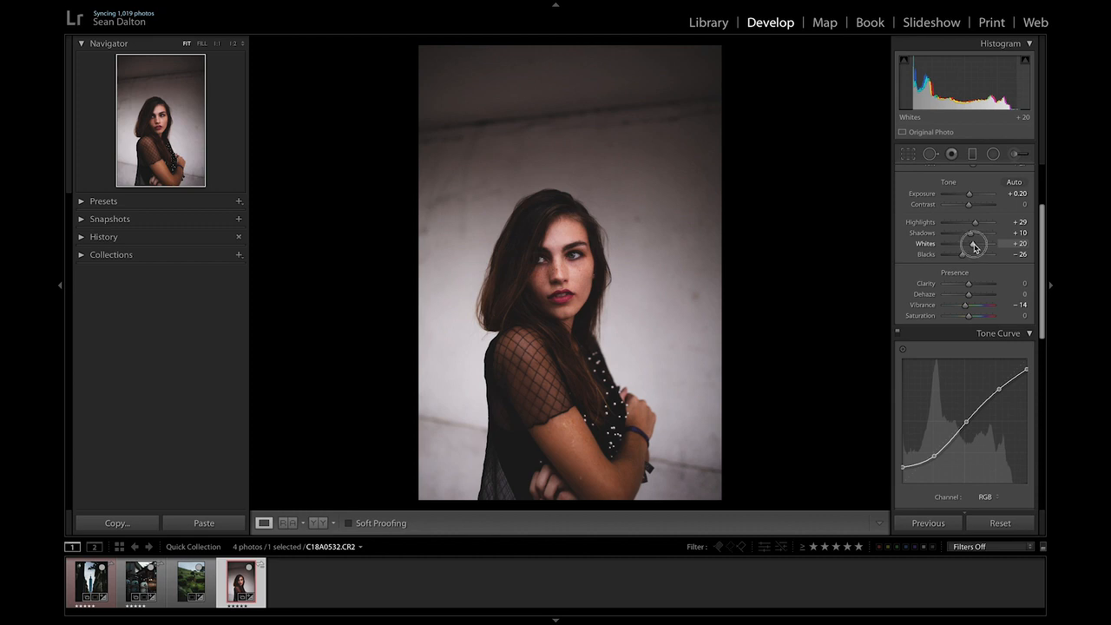
{"action": "left_click_drag", "start_coordinate": [974, 247], "coordinate": [972, 247]}
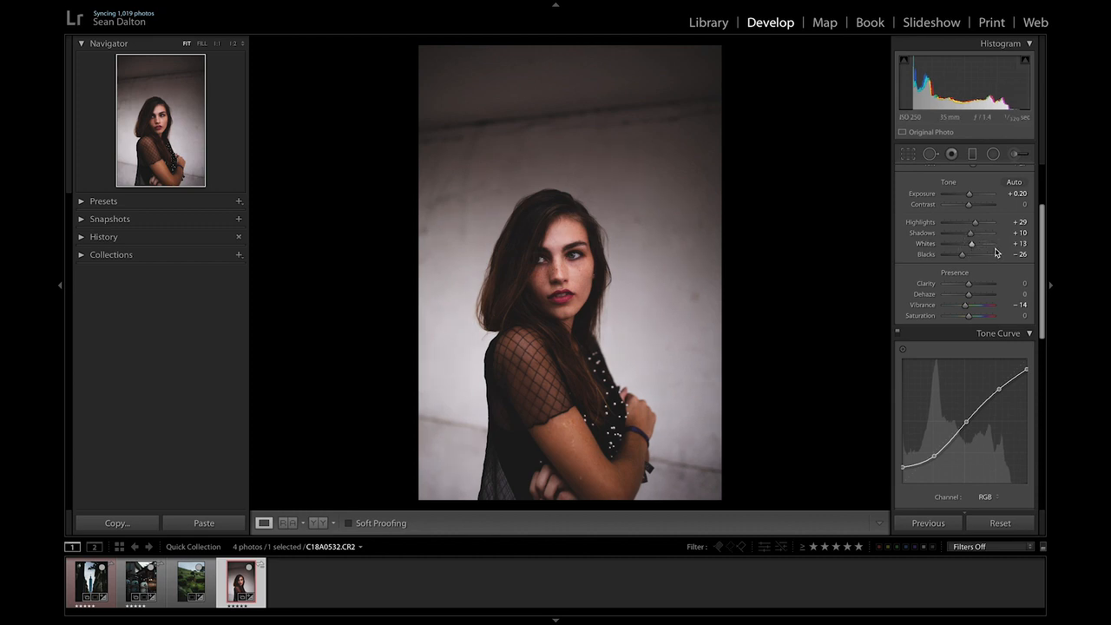
{"action": "left_click", "coordinate": [969, 197]}
{"action": "left_click_drag", "start_coordinate": [969, 199], "coordinate": [971, 251]}
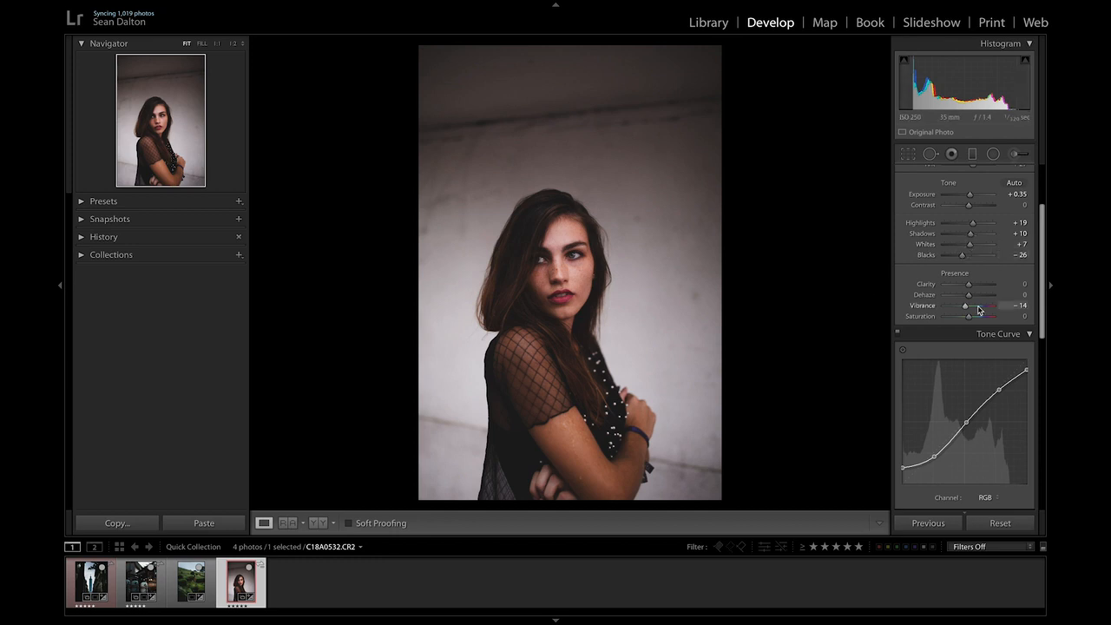
Compare the edited photo against its original before view.
{"action": "scroll", "coordinate": [1034, 348], "scroll_direction": "down", "scroll_amount": 3}
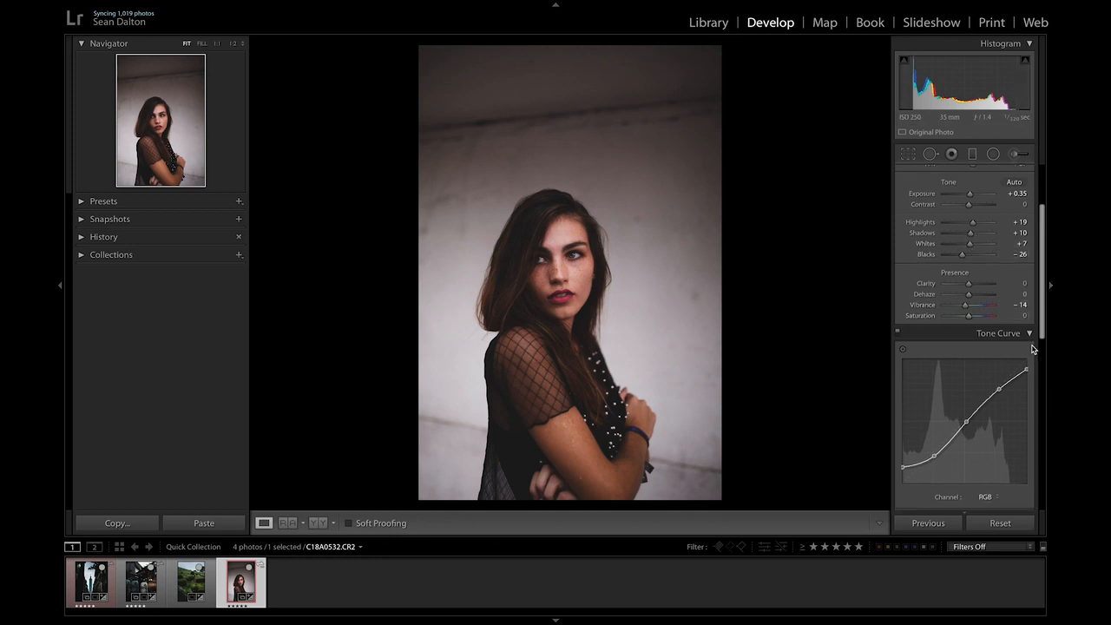
{"action": "scroll", "coordinate": [1021, 445], "scroll_direction": "down", "scroll_amount": 2}
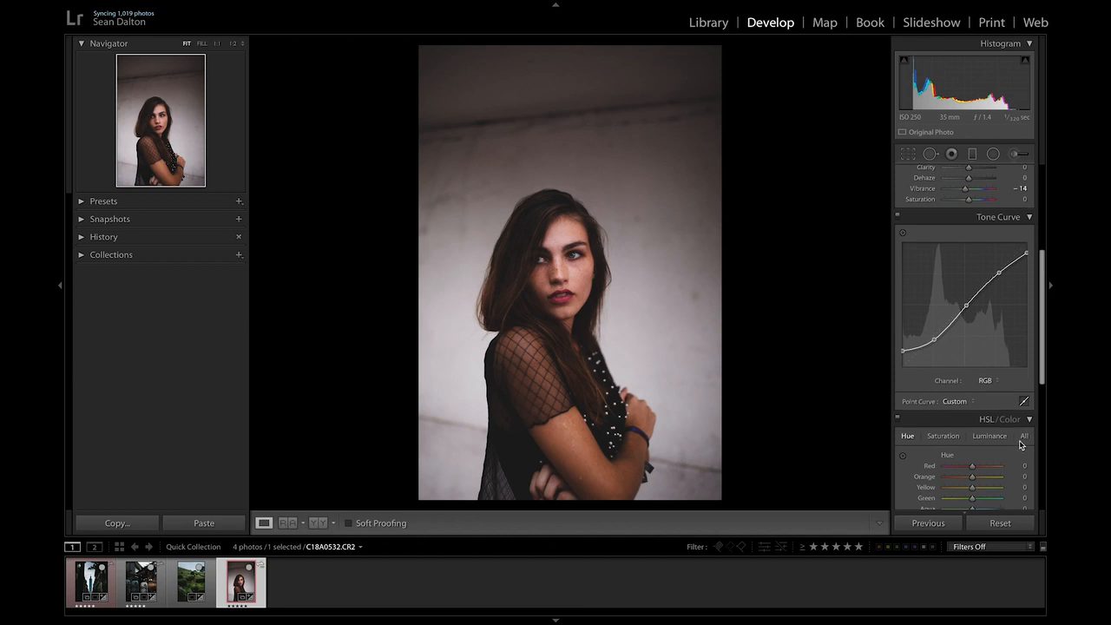
{"action": "scroll", "coordinate": [1020, 445], "scroll_direction": "down", "scroll_amount": 1}
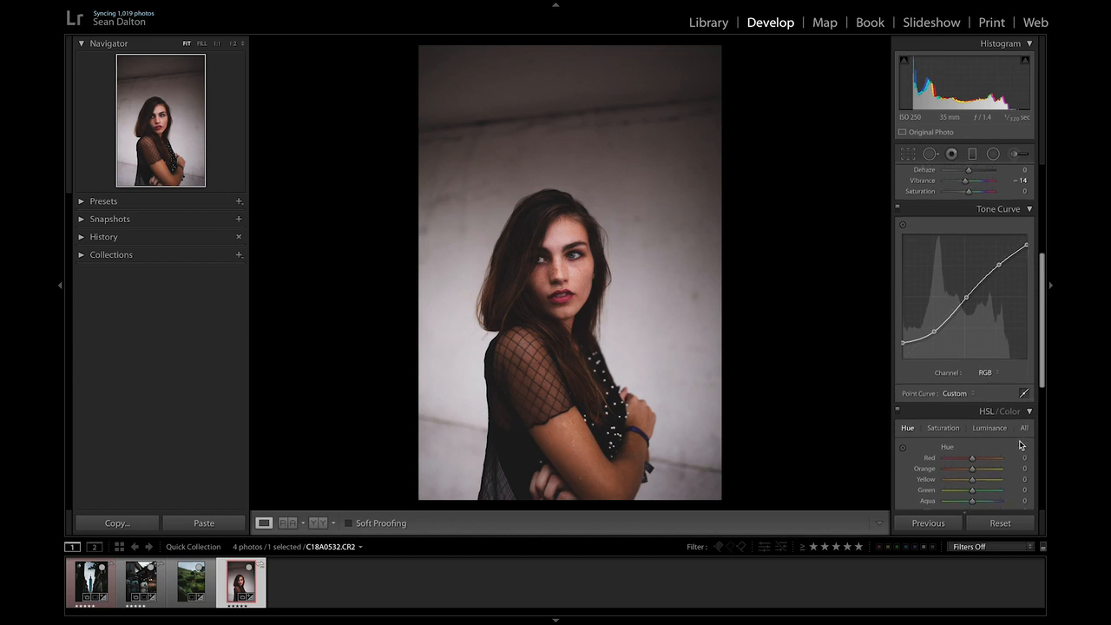
{"action": "key", "text": "backslash"}
{"action": "key", "text": "backslash"}
{"action": "key", "text": "backslash"}
{"action": "key", "text": "backslash"}
{"action": "scroll", "coordinate": [997, 334], "scroll_direction": "down", "scroll_amount": 3}
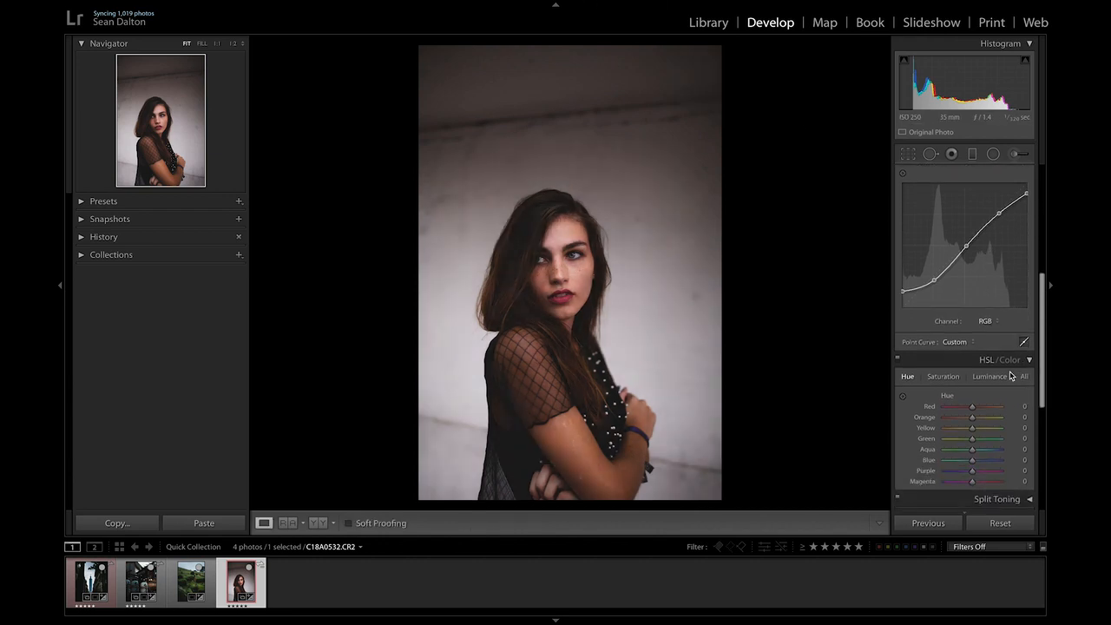
{"action": "scroll", "coordinate": [1004, 373], "scroll_direction": "down", "scroll_amount": 5}
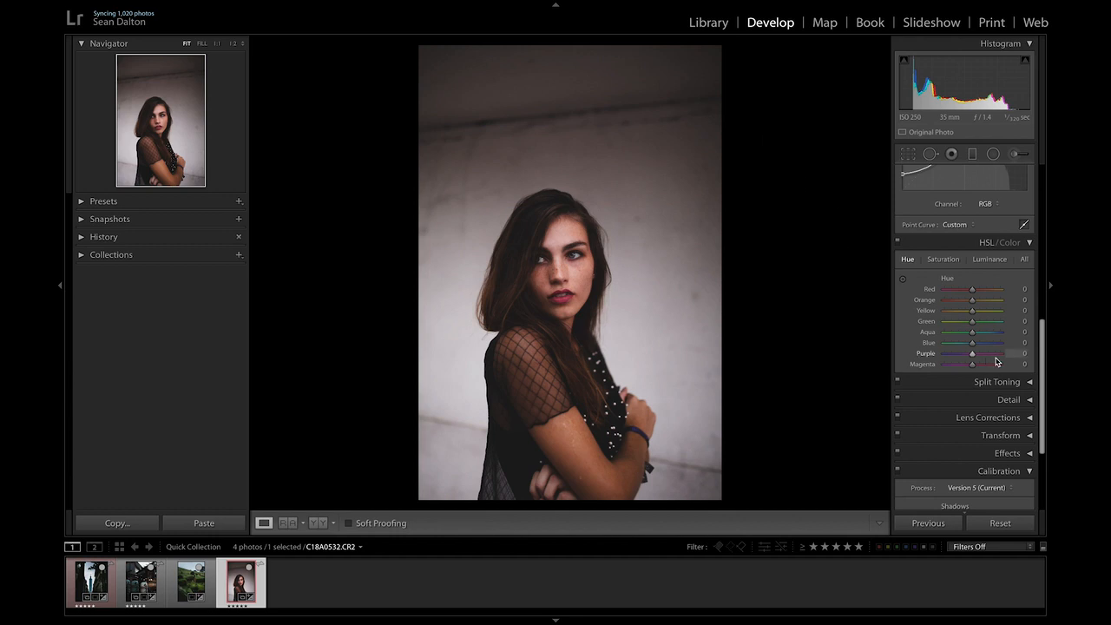
Open Split Toning and set the highlights hue to 52.
{"action": "scroll", "coordinate": [998, 360], "scroll_direction": "down", "scroll_amount": 1}
{"action": "left_click", "coordinate": [1024, 356]}
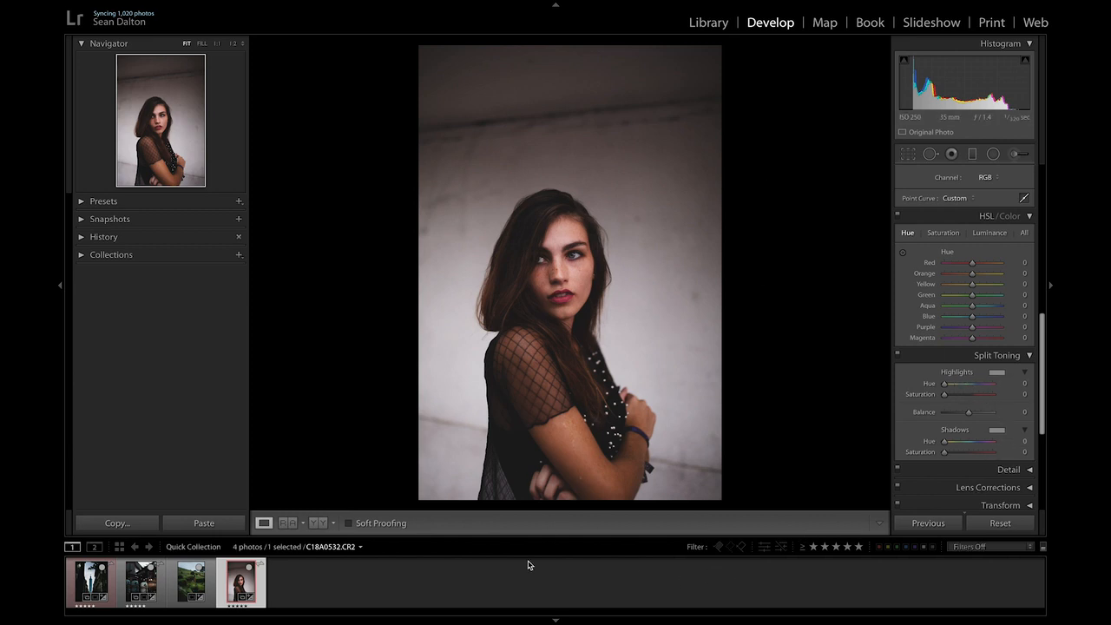
{"action": "left_click", "coordinate": [945, 386]}
{"action": "left_click_drag", "start_coordinate": [945, 387], "coordinate": [952, 391]}
{"action": "key", "text": "alt"}
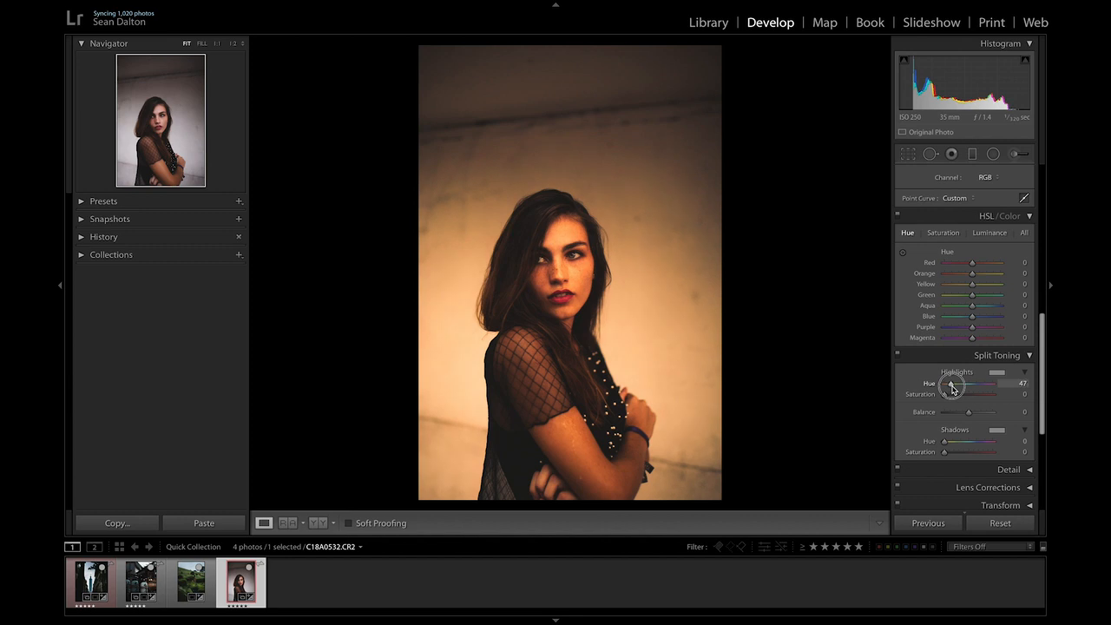
{"action": "left_click_drag", "start_coordinate": [953, 390], "coordinate": [953, 390]}
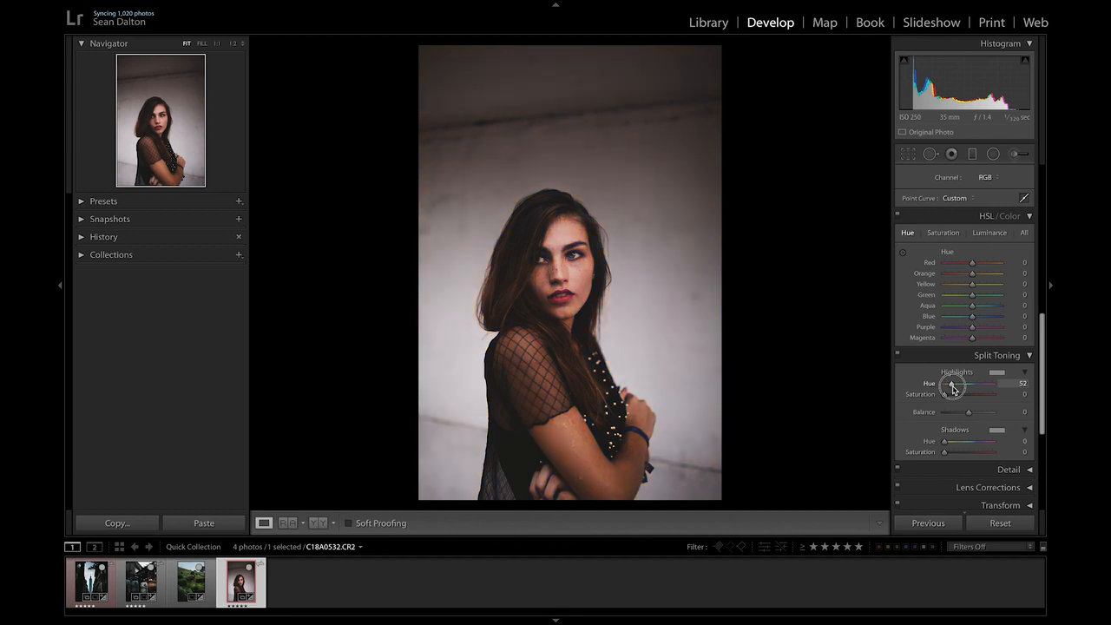
Set the split-toning highlights saturation to 35, toggling the split toning off and on to compare.
{"action": "left_click_drag", "start_coordinate": [944, 394], "coordinate": [961, 403]}
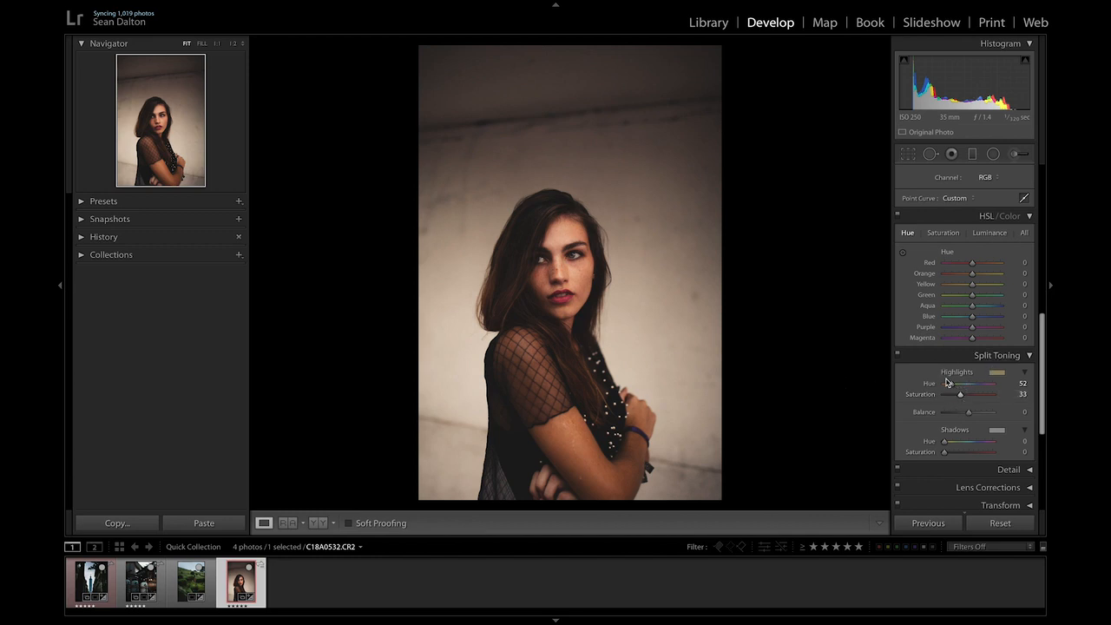
{"action": "mouse_move", "coordinate": [960, 397]}
{"action": "left_mouse_down"}
{"action": "mouse_move", "coordinate": [908, 393]}
{"action": "mouse_move", "coordinate": [957, 401]}
{"action": "left_mouse_up"}
{"action": "left_click", "coordinate": [898, 357]}
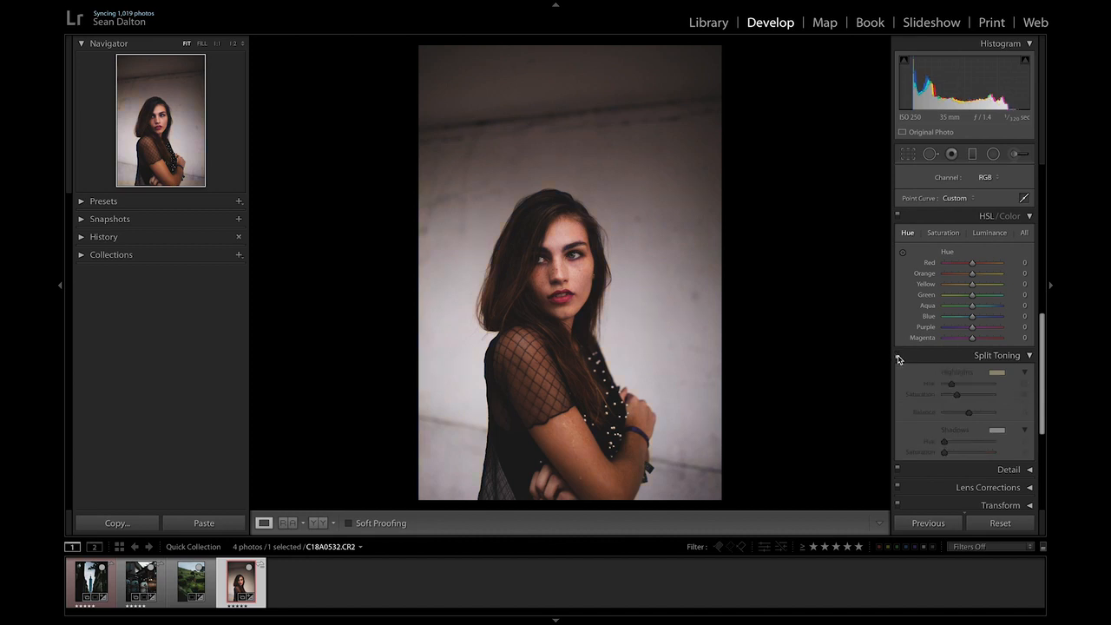
{"action": "left_click", "coordinate": [898, 356]}
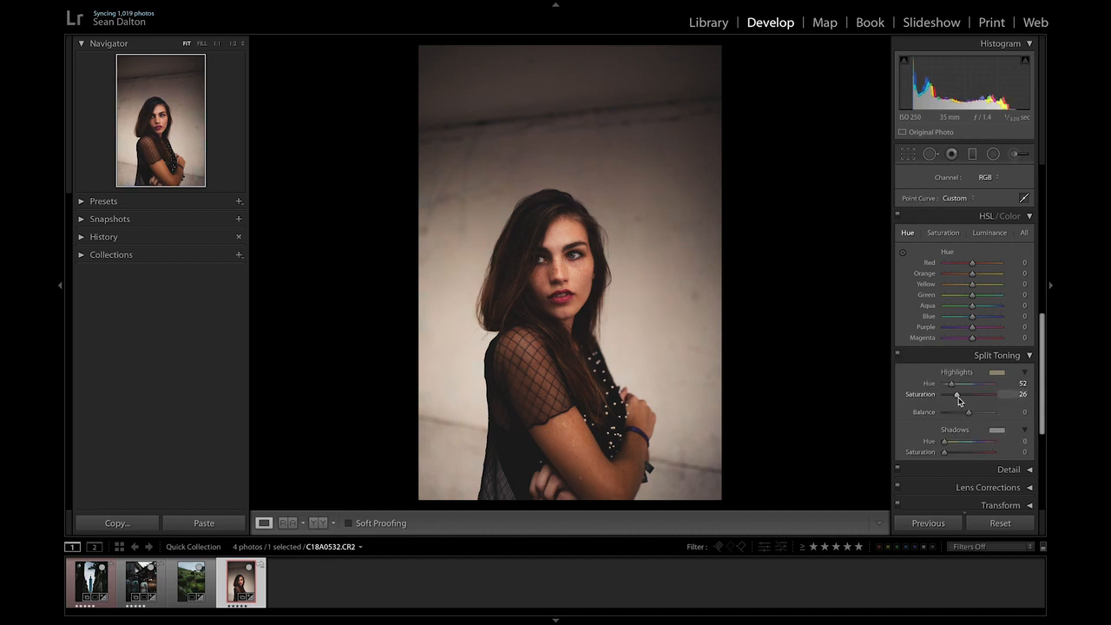
{"action": "left_click_drag", "start_coordinate": [955, 394], "coordinate": [962, 392]}
Try raising the white balance temperature to 6,793, then undo it.
{"action": "scroll", "coordinate": [995, 358], "scroll_direction": "down", "scroll_amount": 1}
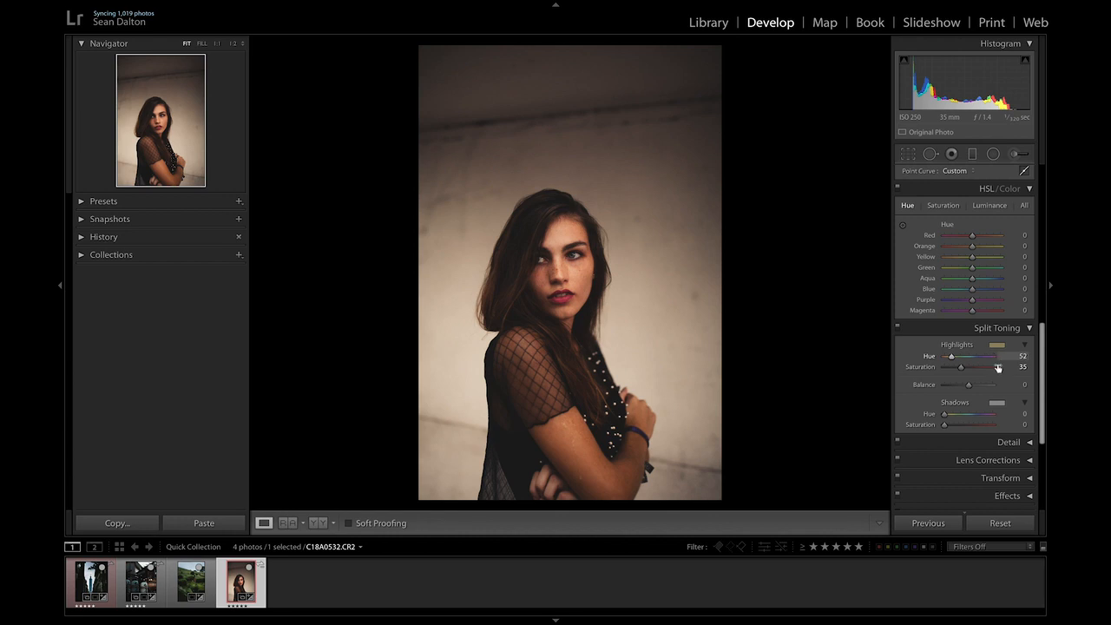
{"action": "scroll", "coordinate": [996, 364], "scroll_direction": "up", "scroll_amount": 8}
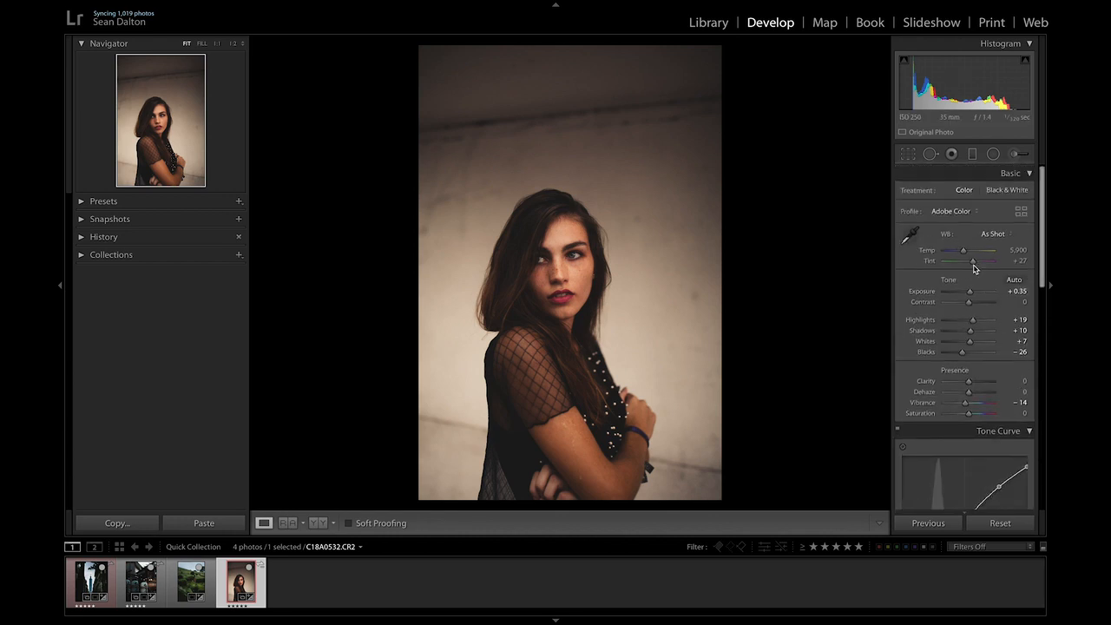
{"action": "left_click_drag", "start_coordinate": [963, 250], "coordinate": [970, 254]}
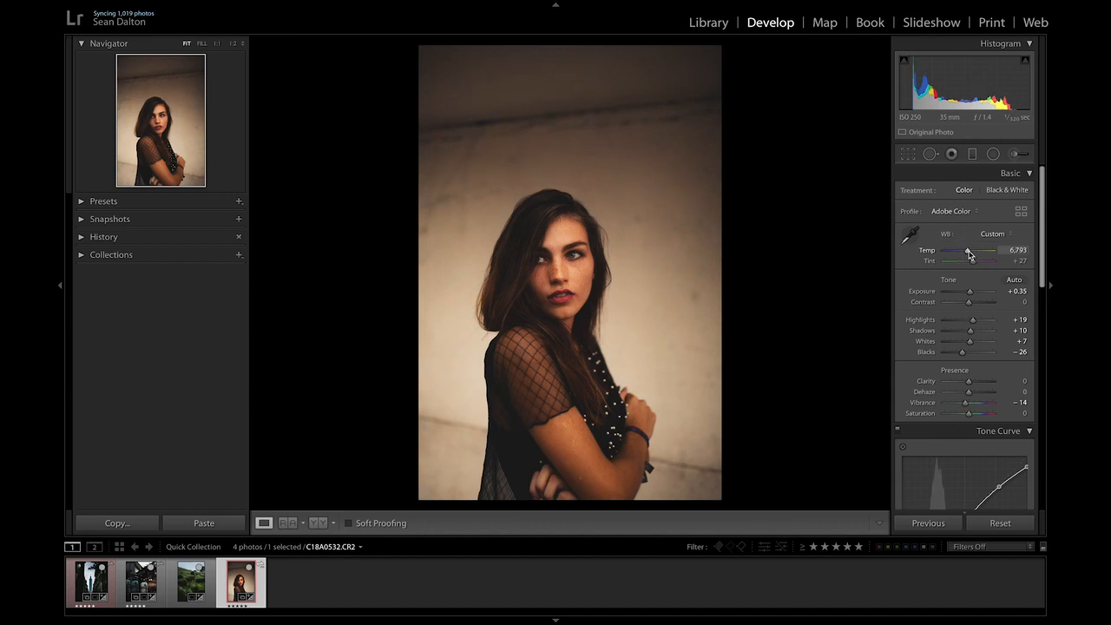
{"action": "key", "text": "ctrl+z"}
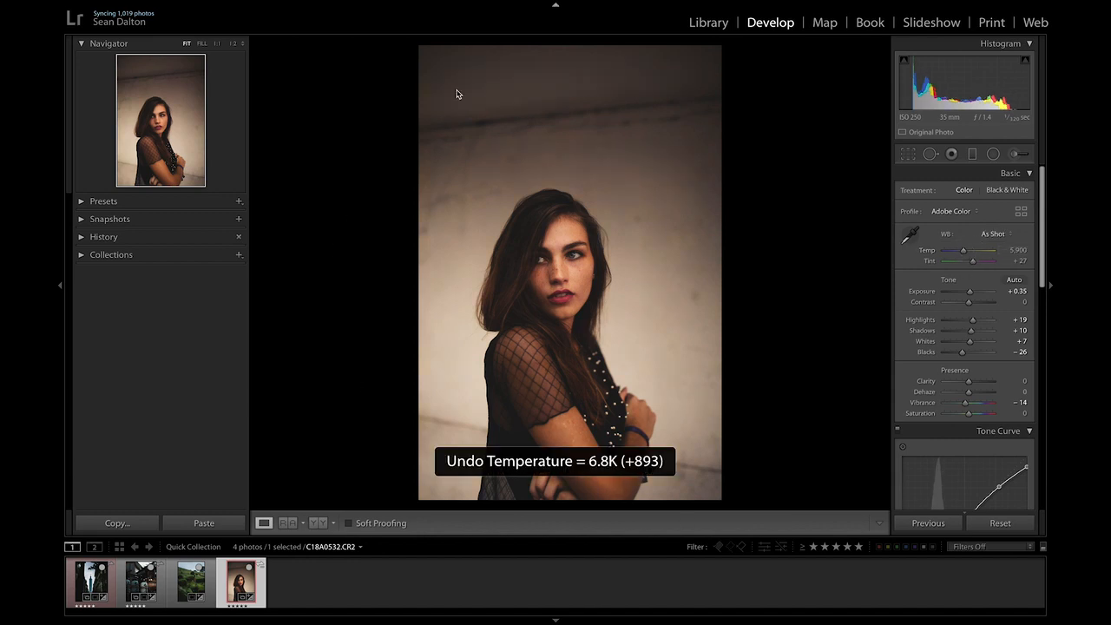
{"action": "scroll", "coordinate": [1002, 394], "scroll_direction": "down", "scroll_amount": 3}
{"action": "scroll", "coordinate": [1002, 394], "scroll_direction": "down", "scroll_amount": 8}
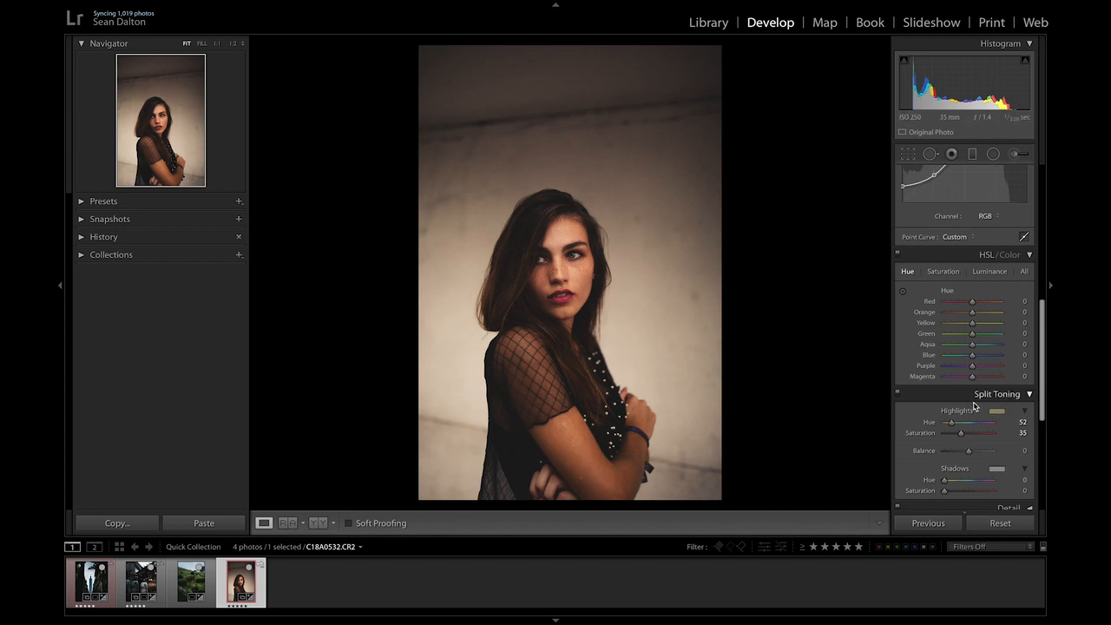
{"action": "scroll", "coordinate": [980, 383], "scroll_direction": "down", "scroll_amount": 1}
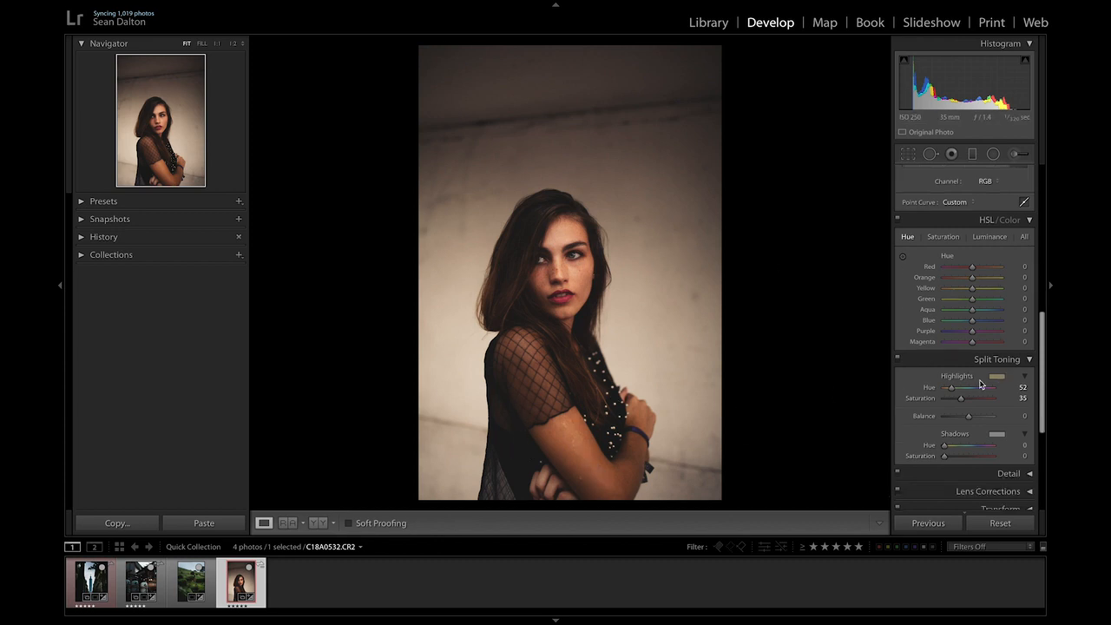
{"action": "scroll", "coordinate": [980, 384], "scroll_direction": "down", "scroll_amount": 1}
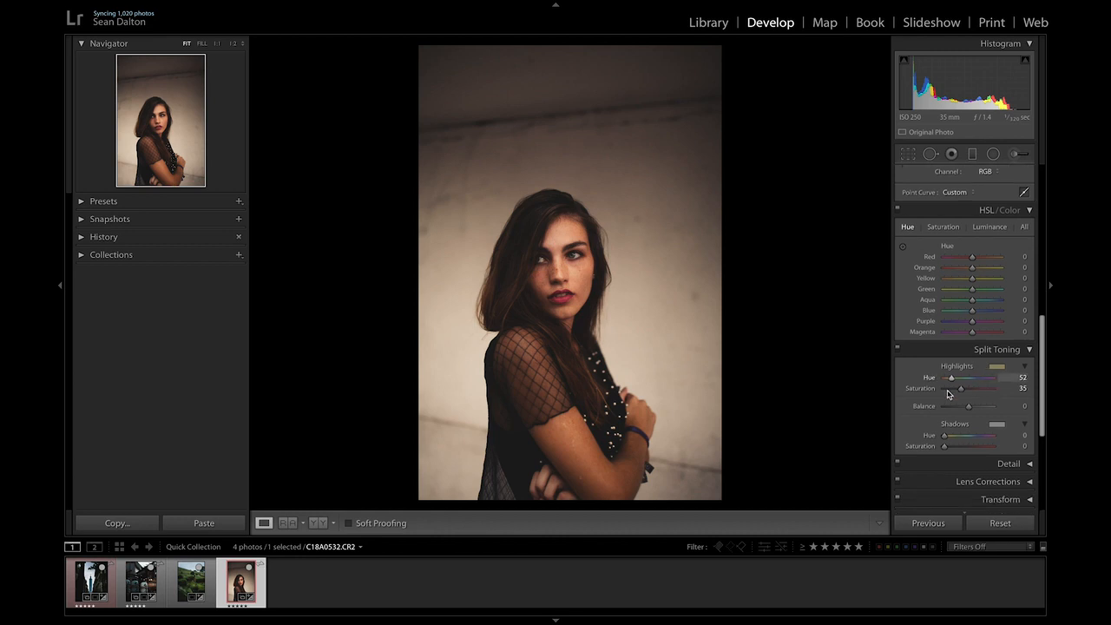
Set the split-toning highlights saturation to 38.
{"action": "left_click_drag", "start_coordinate": [948, 392], "coordinate": [962, 392]}
{"action": "scroll", "coordinate": [985, 399], "scroll_direction": "down", "scroll_amount": 4}
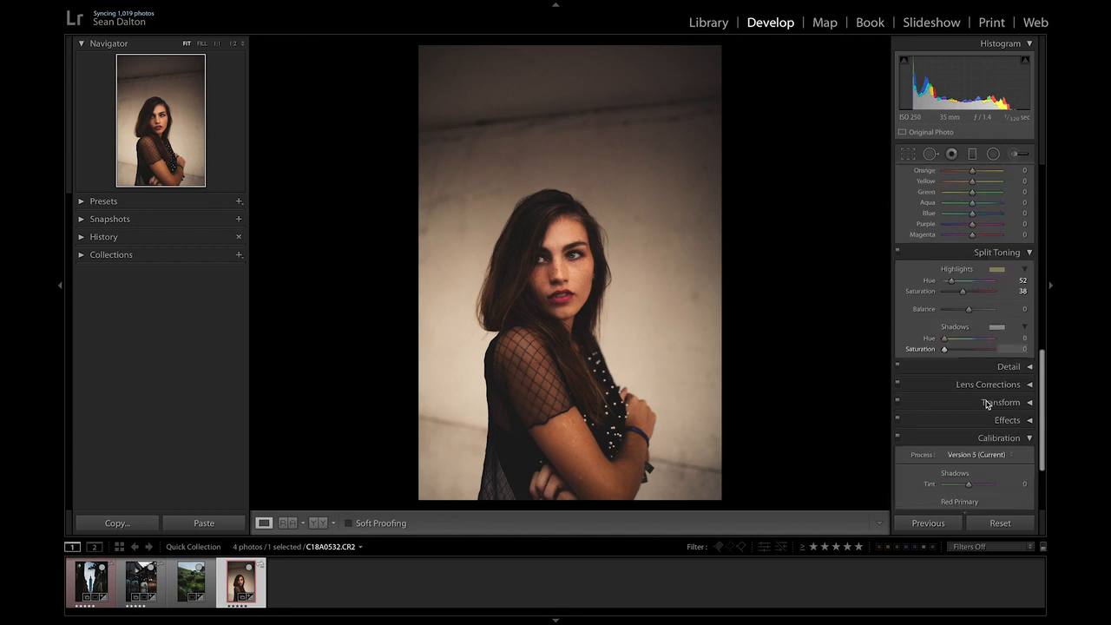
{"action": "scroll", "coordinate": [971, 303], "scroll_direction": "up", "scroll_amount": 3}
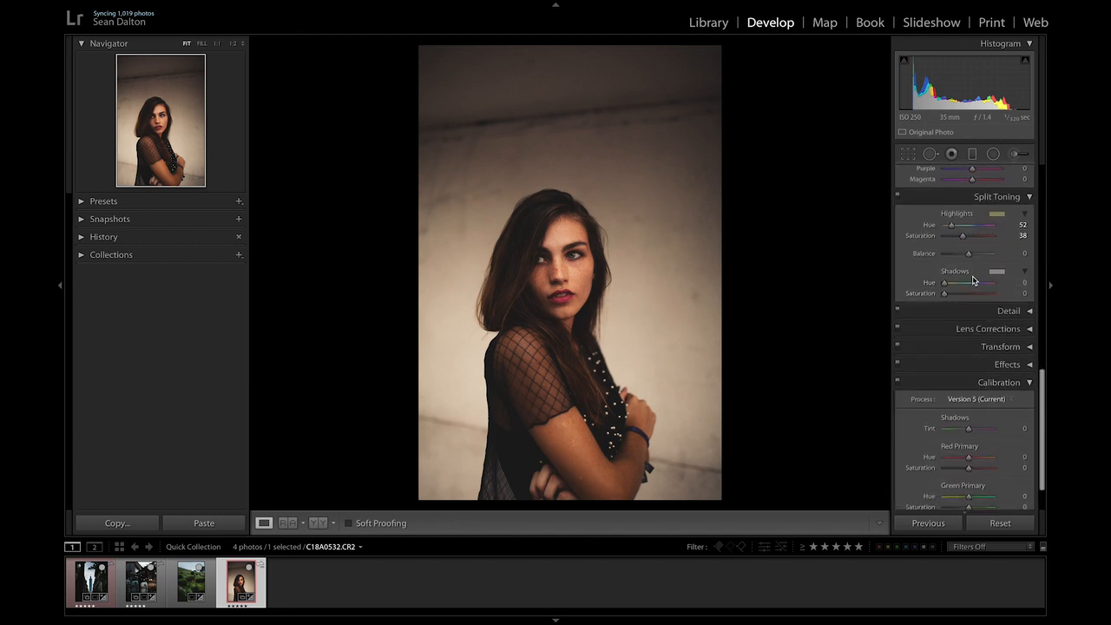
{"action": "scroll", "coordinate": [1037, 243], "scroll_direction": "down", "scroll_amount": 3}
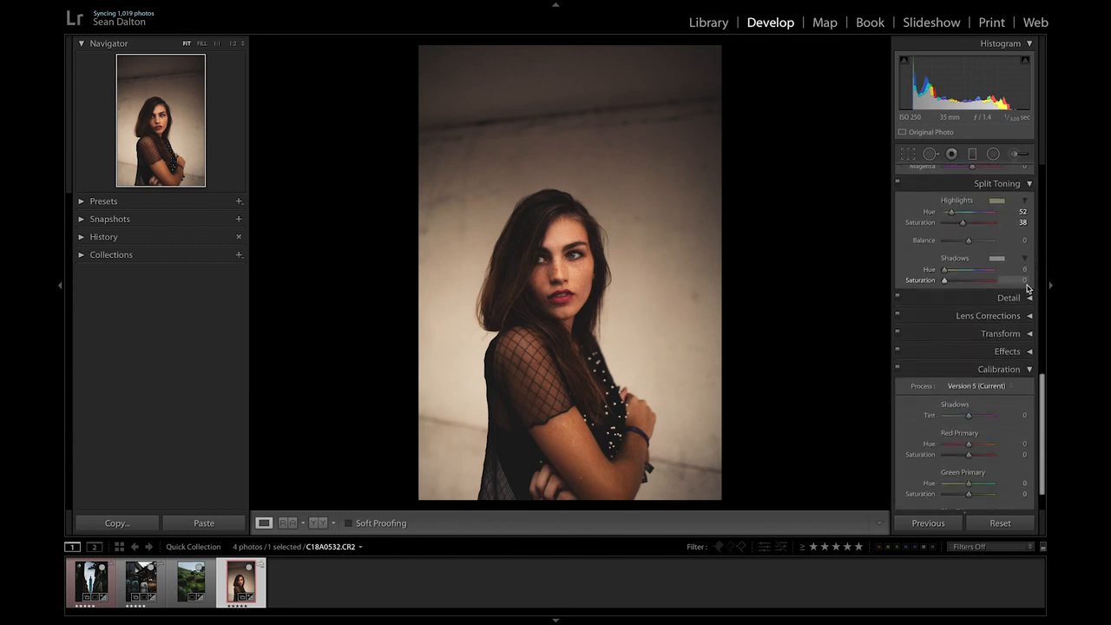
Expand the Detail panel and review its sharpening and noise reduction settings.
{"action": "left_click", "coordinate": [1029, 298]}
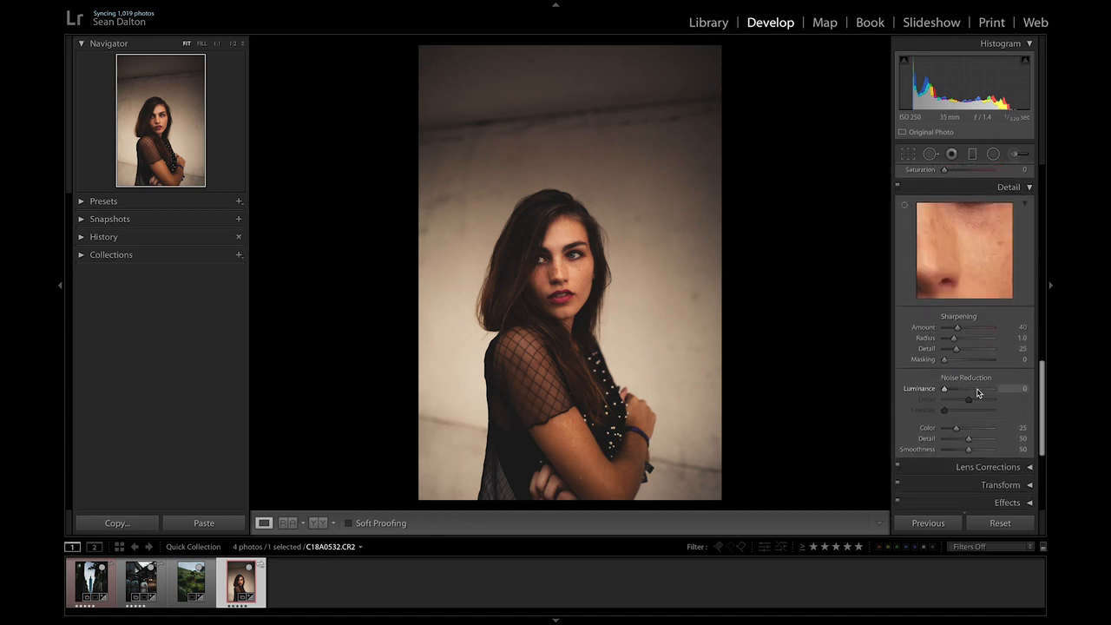
{"action": "scroll", "coordinate": [979, 393], "scroll_direction": "down", "scroll_amount": 1}
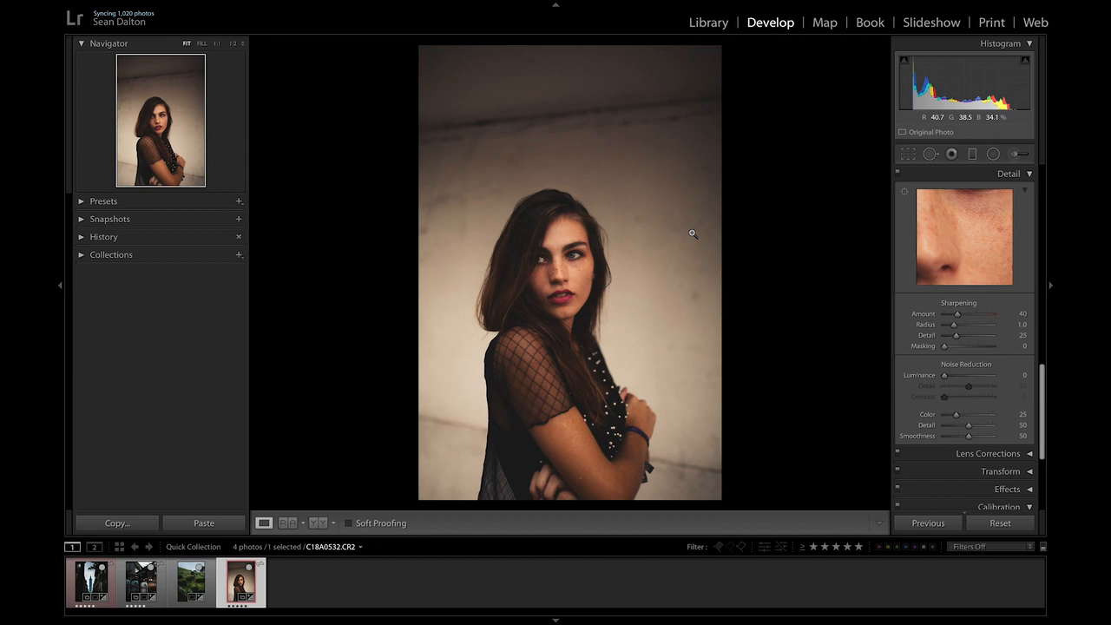
{"action": "scroll", "coordinate": [990, 304], "scroll_direction": "down", "scroll_amount": 1}
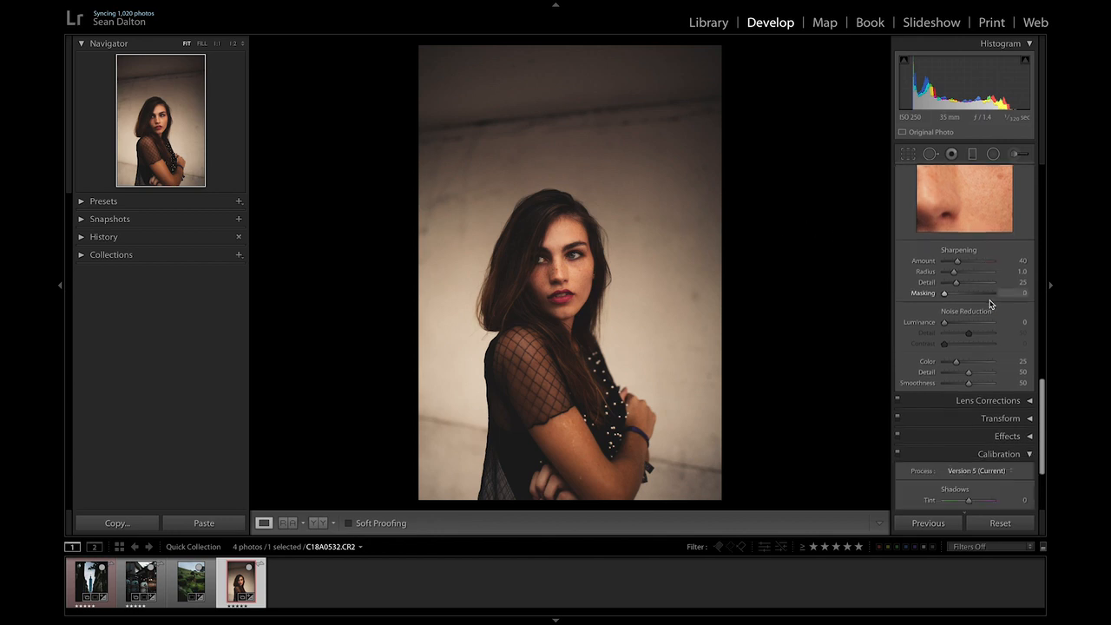
{"action": "scroll", "coordinate": [998, 347], "scroll_direction": "down", "scroll_amount": 1}
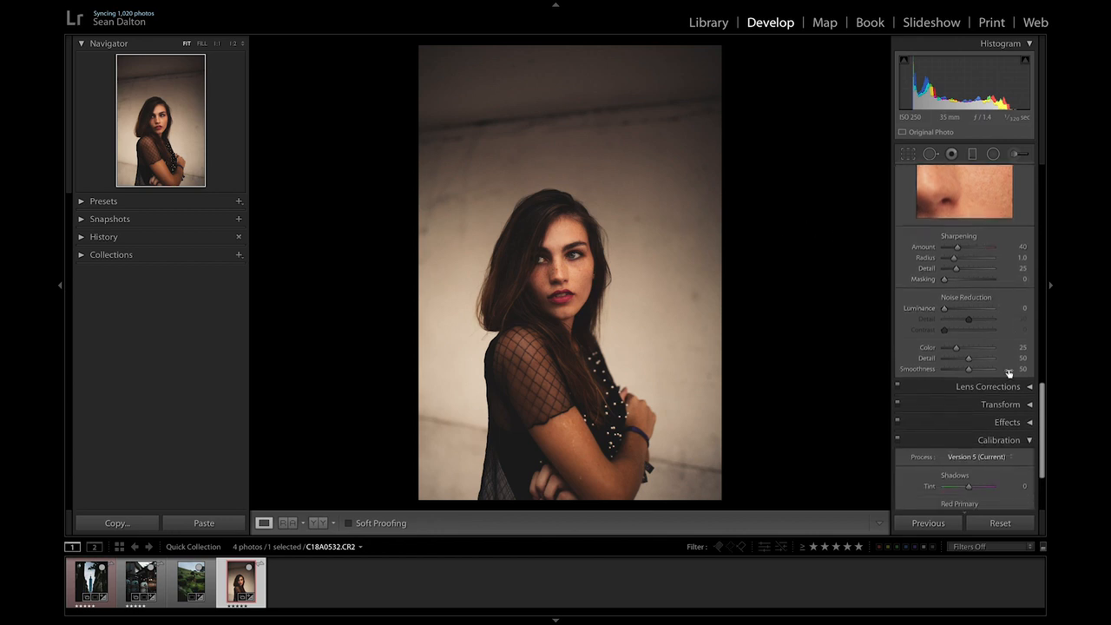
Open the Effects panel and add grain with an amount of 45.
{"action": "left_click", "coordinate": [1030, 425]}
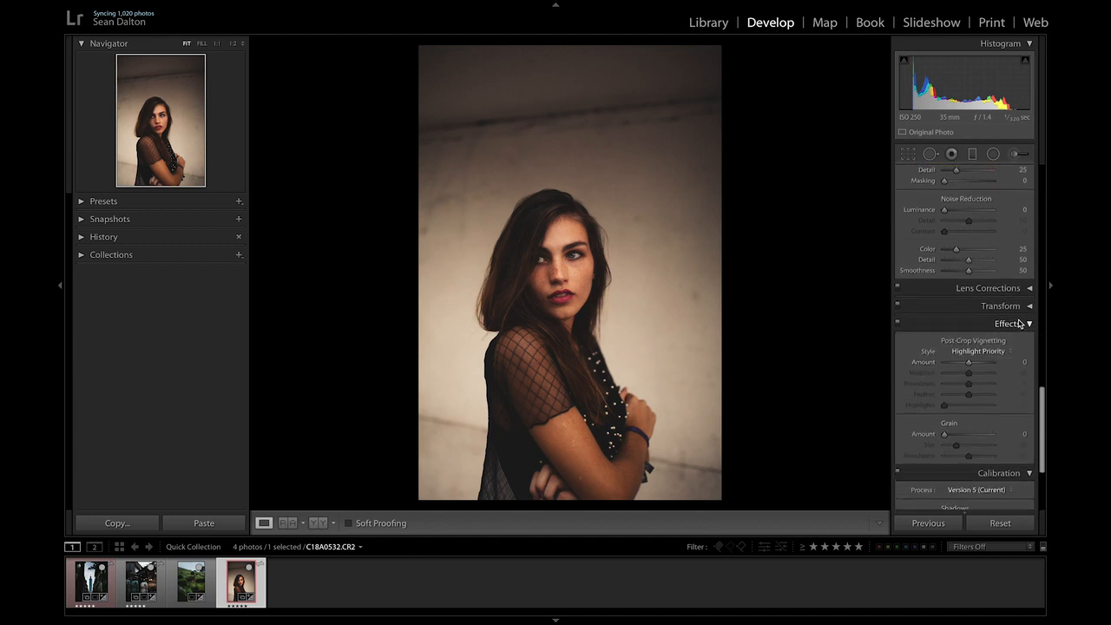
{"action": "left_click", "coordinate": [945, 436]}
{"action": "left_click_drag", "start_coordinate": [946, 437], "coordinate": [966, 436]}
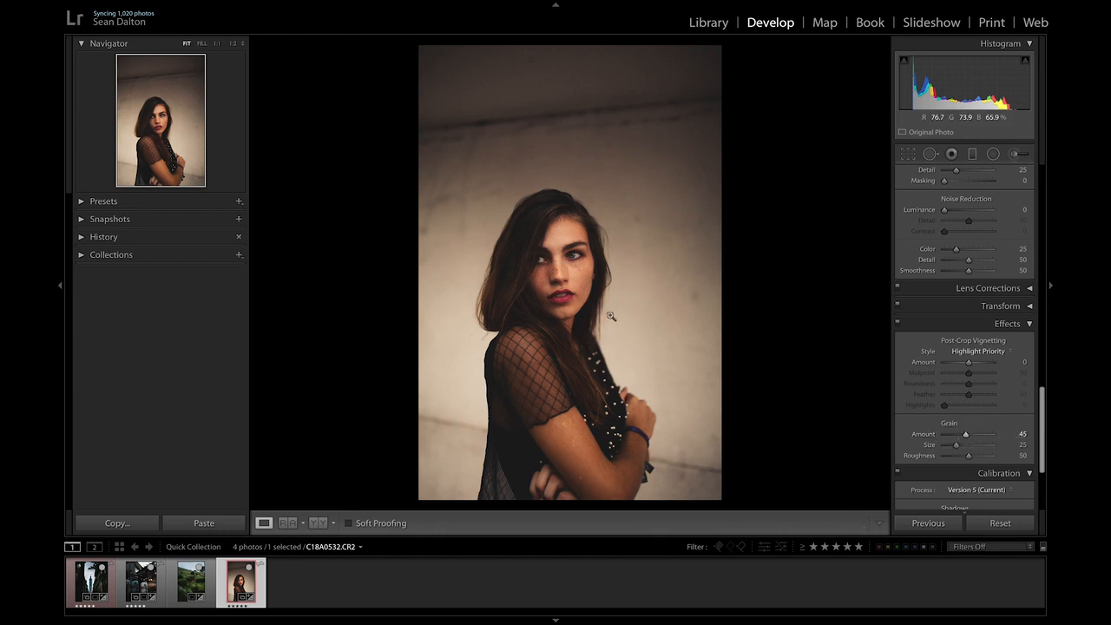
Zoom into the face to inspect the grain, set grain amount to 51 and size to 60, then return to fit view.
{"action": "left_click", "coordinate": [528, 269]}
{"action": "left_click_drag", "start_coordinate": [532, 269], "coordinate": [647, 223]}
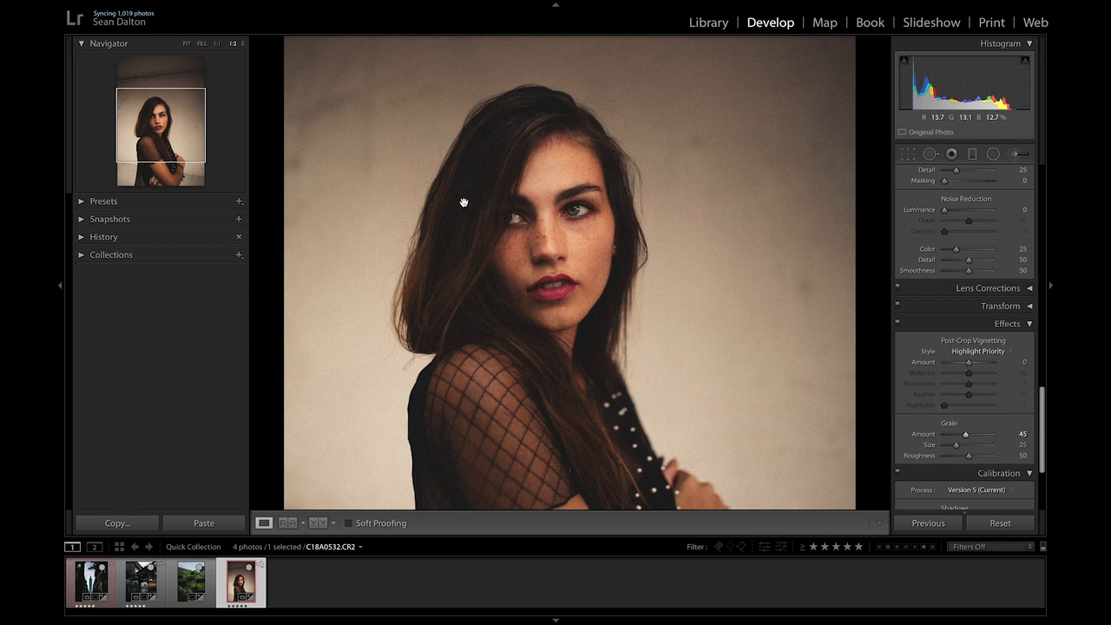
{"action": "left_click_drag", "start_coordinate": [966, 434], "coordinate": [973, 436]}
{"action": "left_click_drag", "start_coordinate": [956, 444], "coordinate": [974, 449]}
{"action": "left_click", "coordinate": [187, 43]}
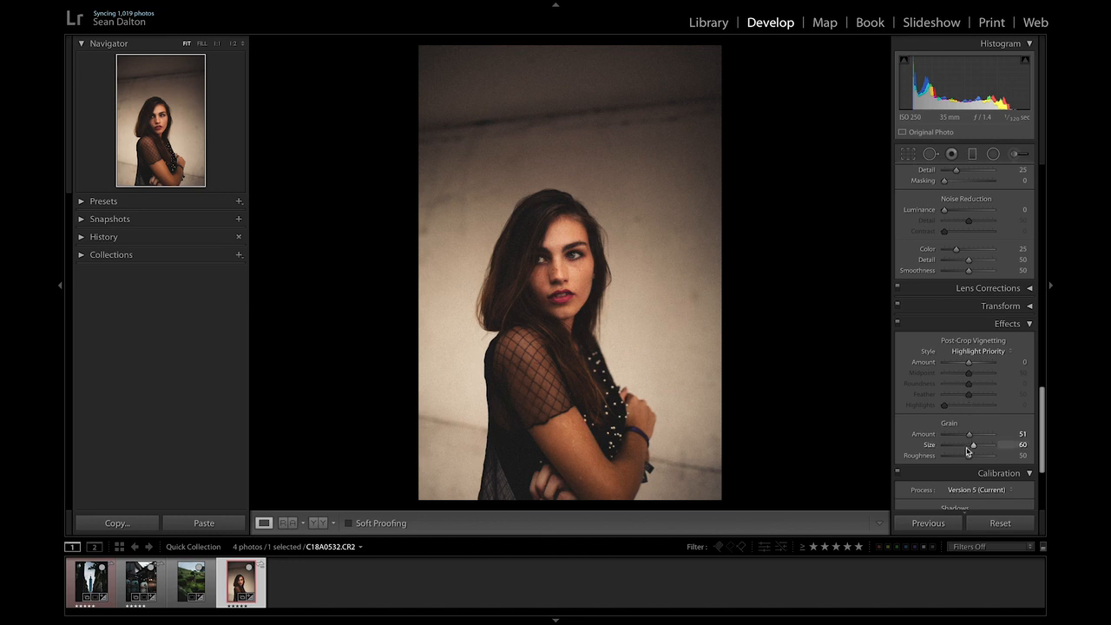
Set grain amount to 44 and roughness to 73, toggling the Effects panel off and on to compare.
{"action": "left_click_drag", "start_coordinate": [969, 438], "coordinate": [956, 436]}
{"action": "left_click_drag", "start_coordinate": [968, 455], "coordinate": [982, 460]}
{"action": "left_click", "coordinate": [898, 323]}
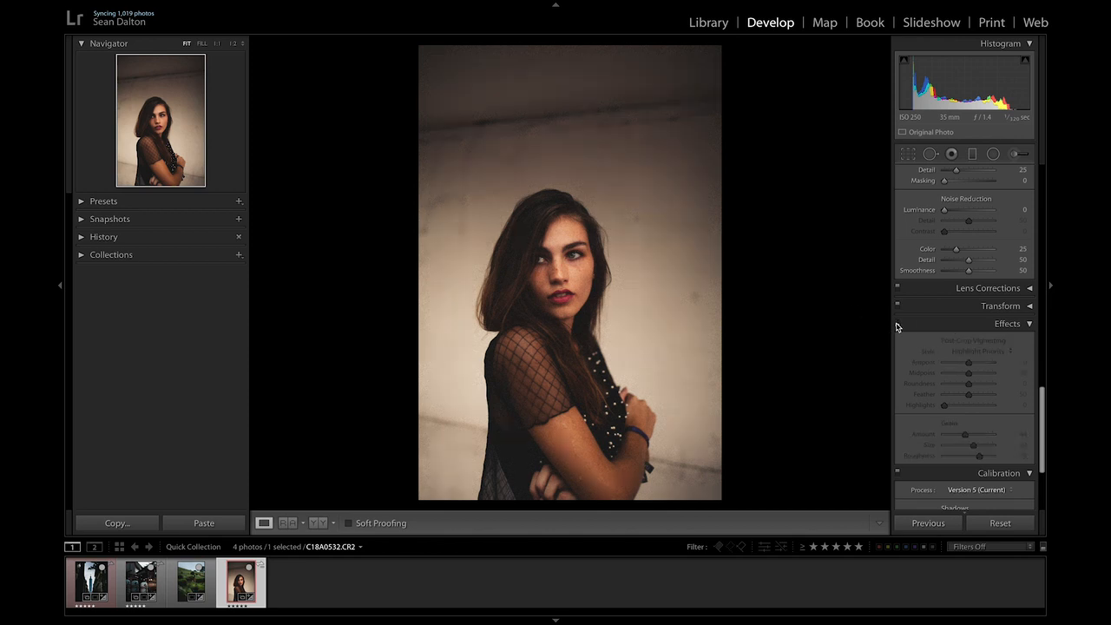
{"action": "left_click", "coordinate": [897, 324]}
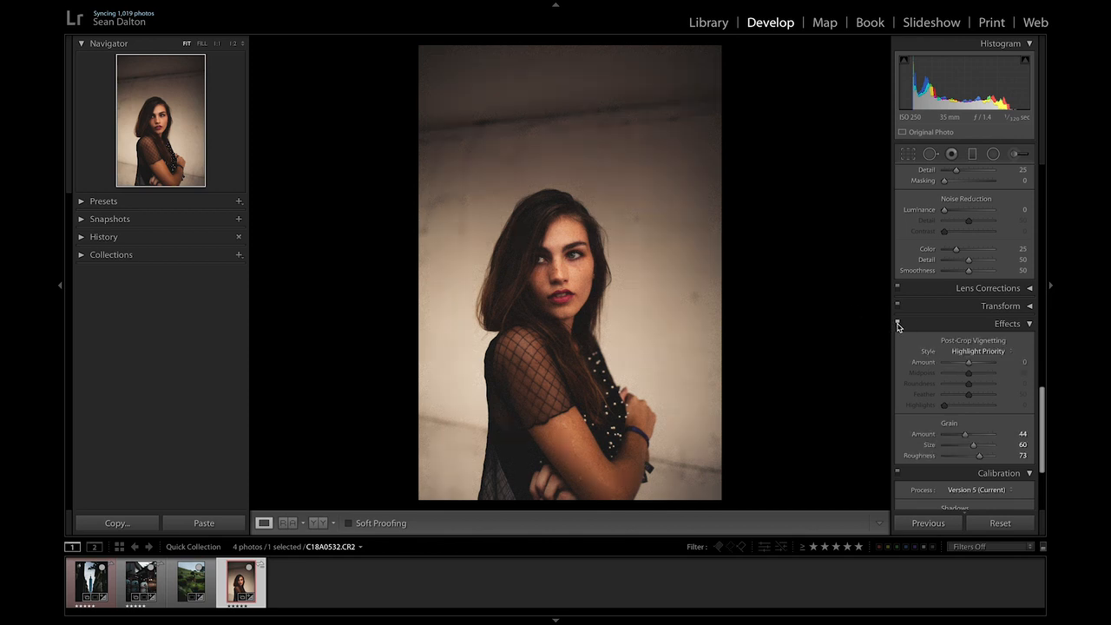